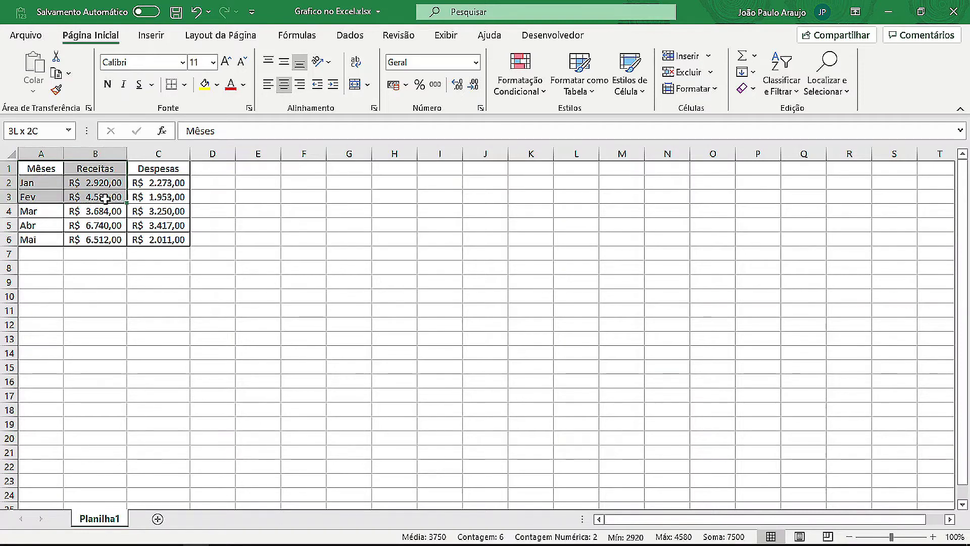
Step: Highlight the data table's Mêses, Receitas and Despesas columns and its Jan–Abr rows
left_click_drag(47, 168, 153, 238)
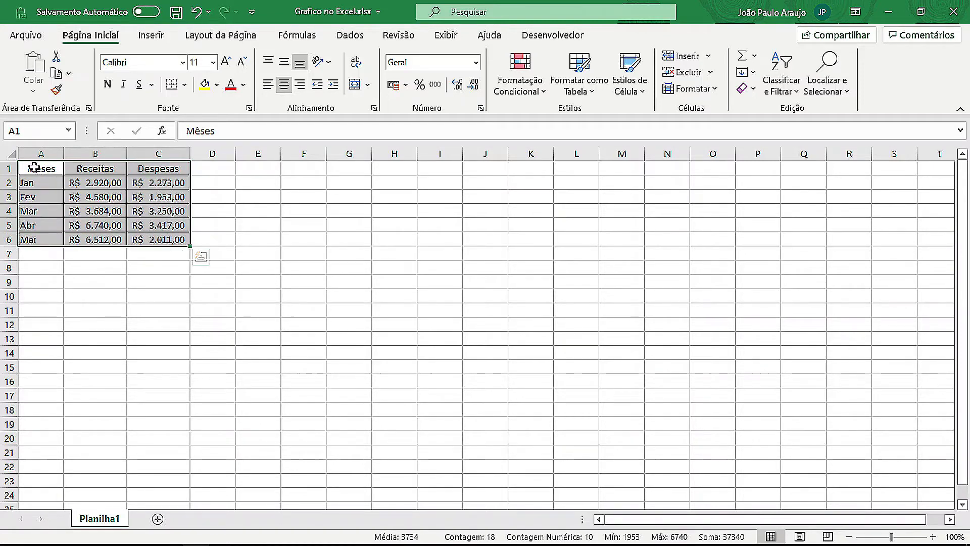
left_click_drag(33, 163, 47, 239)
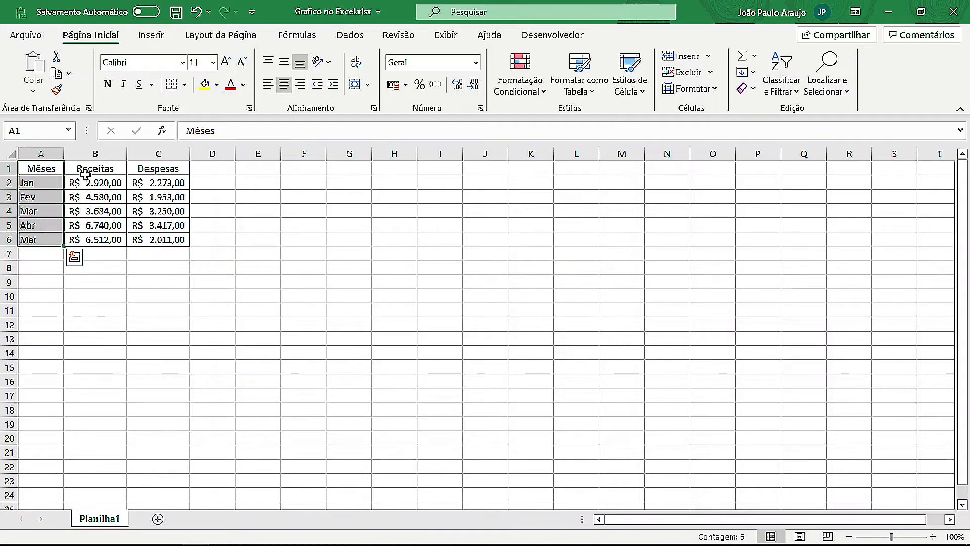
left_click_drag(81, 170, 87, 240)
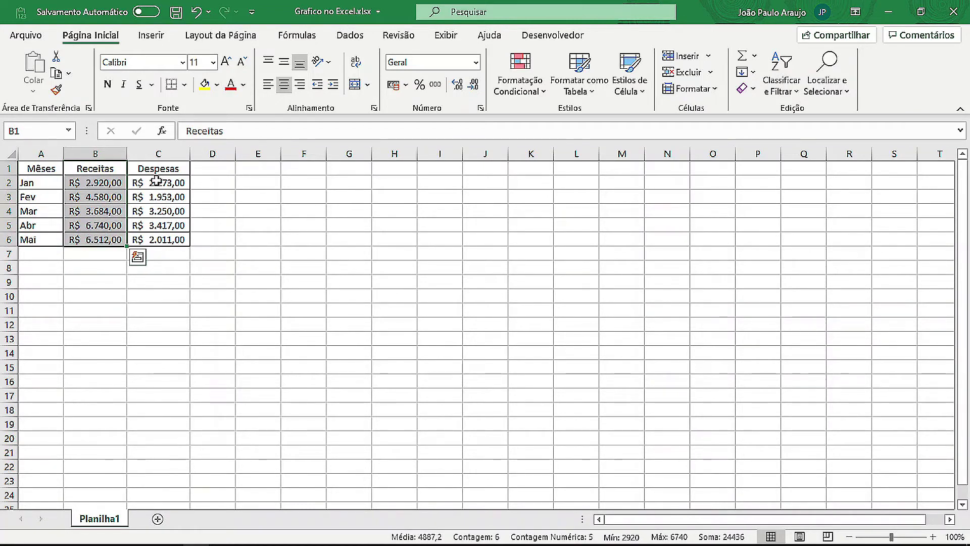
left_click_drag(178, 170, 170, 235)
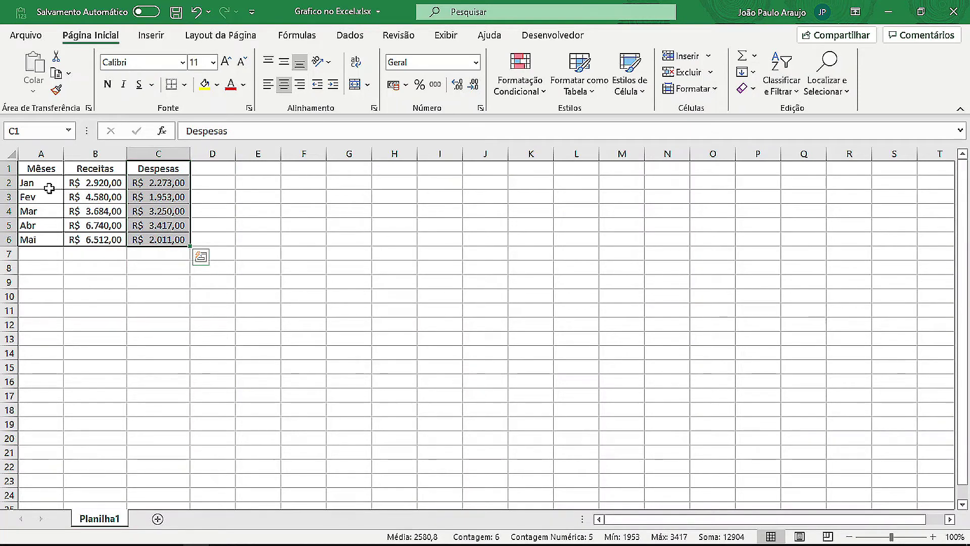
left_click_drag(53, 185, 151, 183)
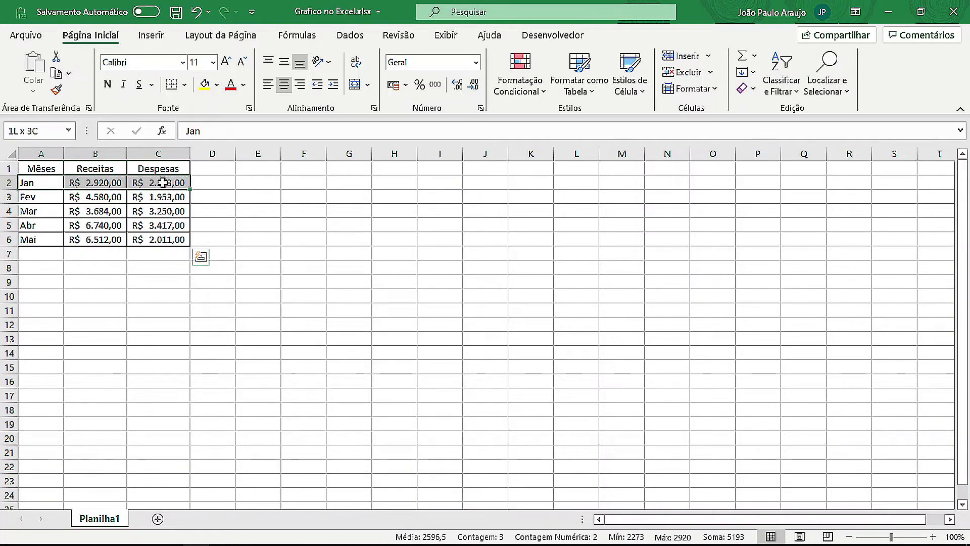
left_click(65, 198)
left_click_drag(65, 198, 147, 197)
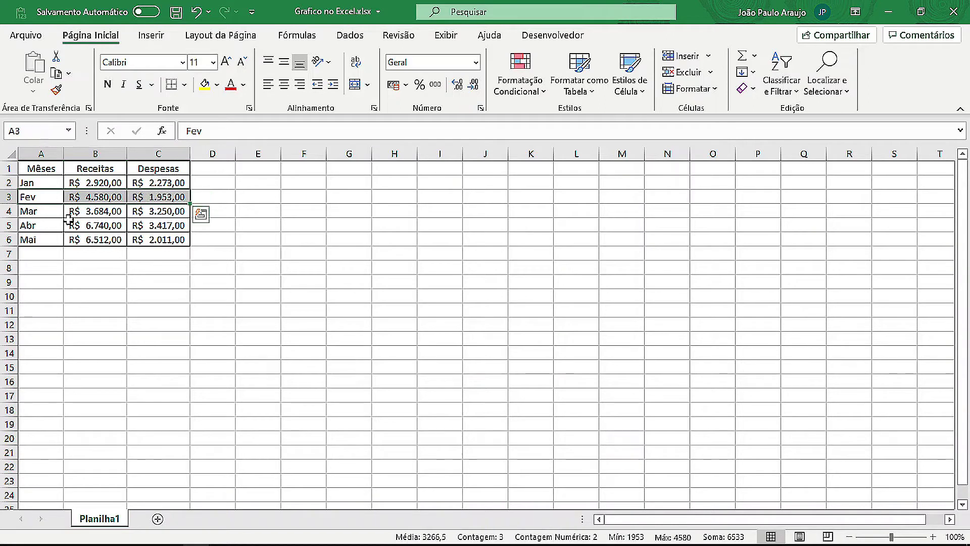
left_click_drag(50, 212, 132, 211)
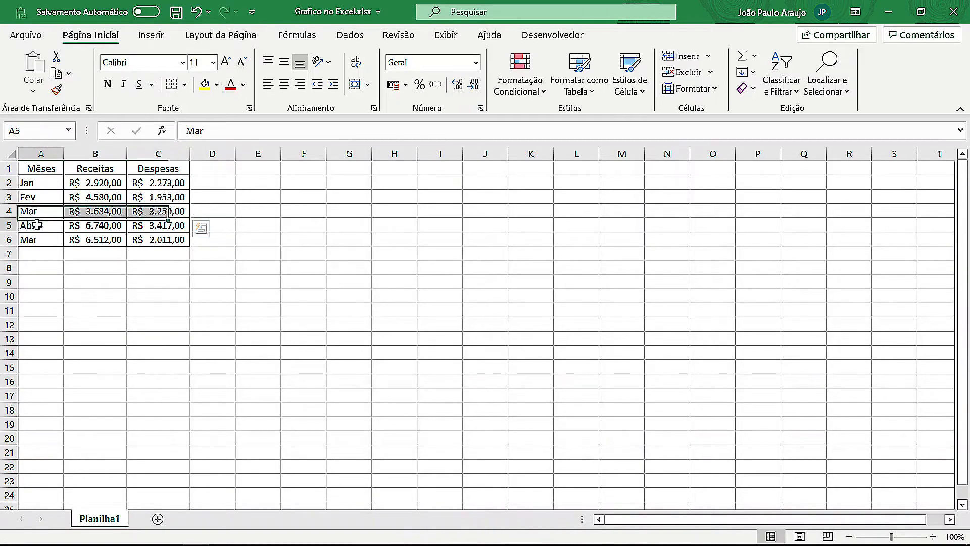
left_click_drag(44, 225, 151, 225)
left_click(49, 163)
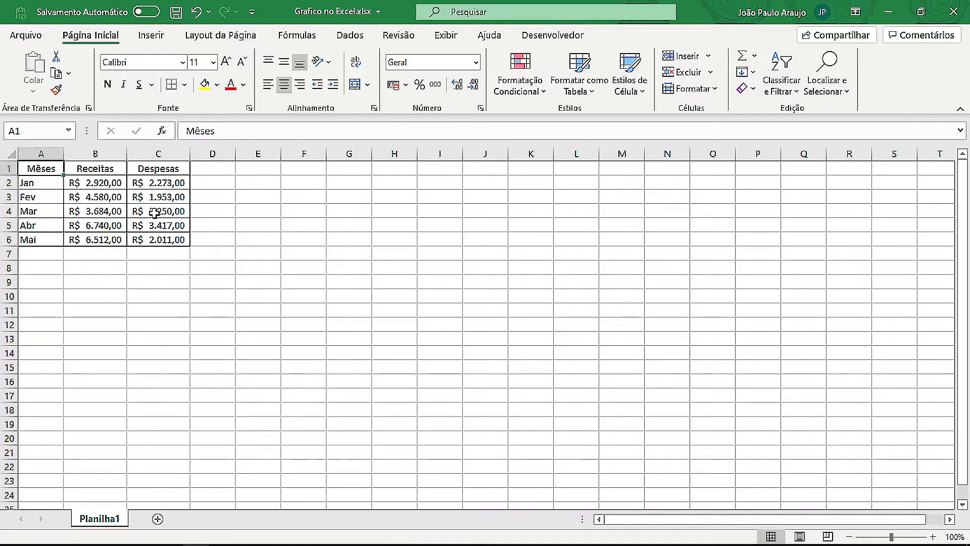
left_click(256, 183)
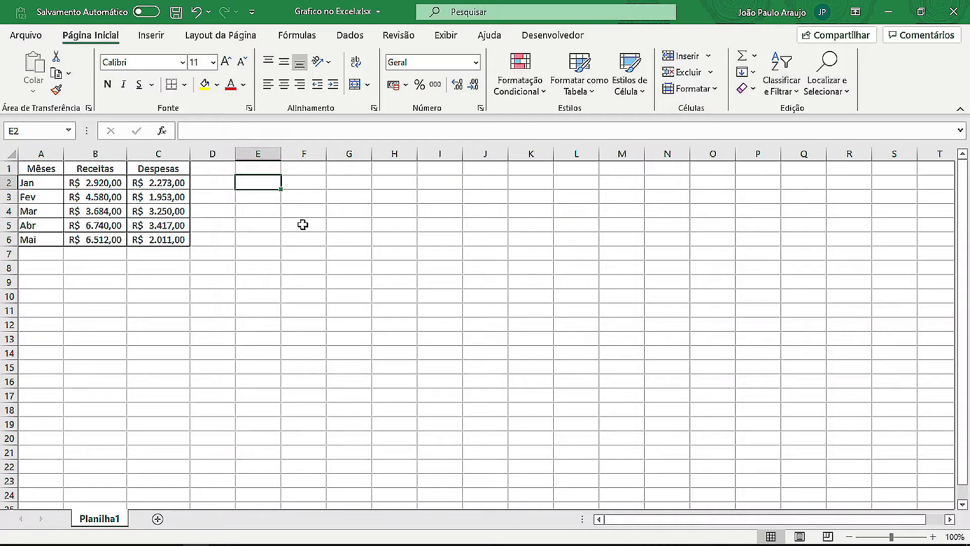
Step: Insert a plain 2D pie chart and move it up beside the table
left_click(152, 37)
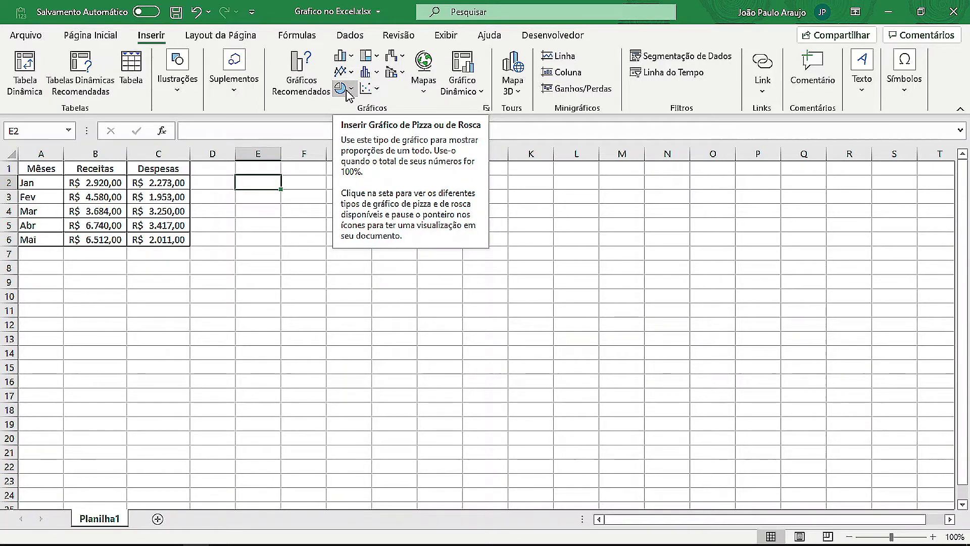
left_click(347, 93)
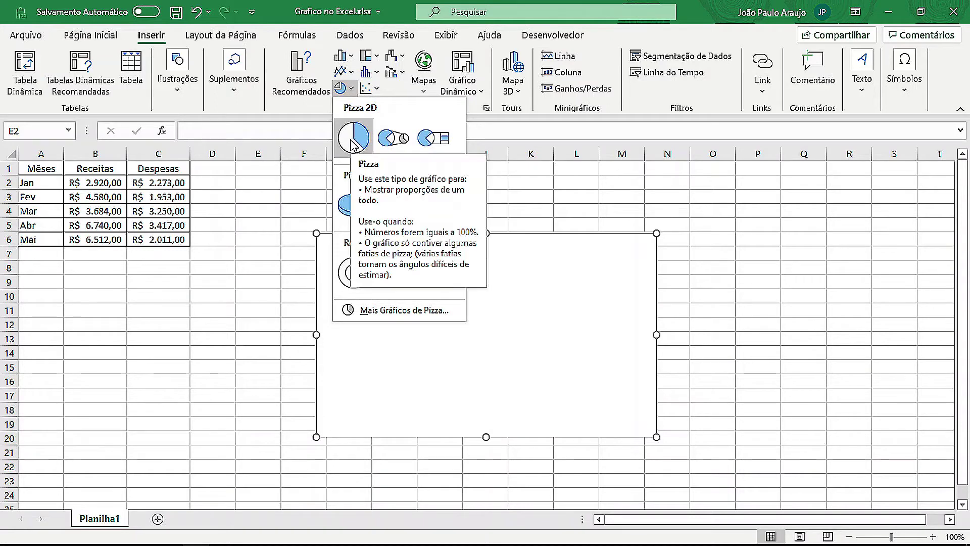
left_click(353, 145)
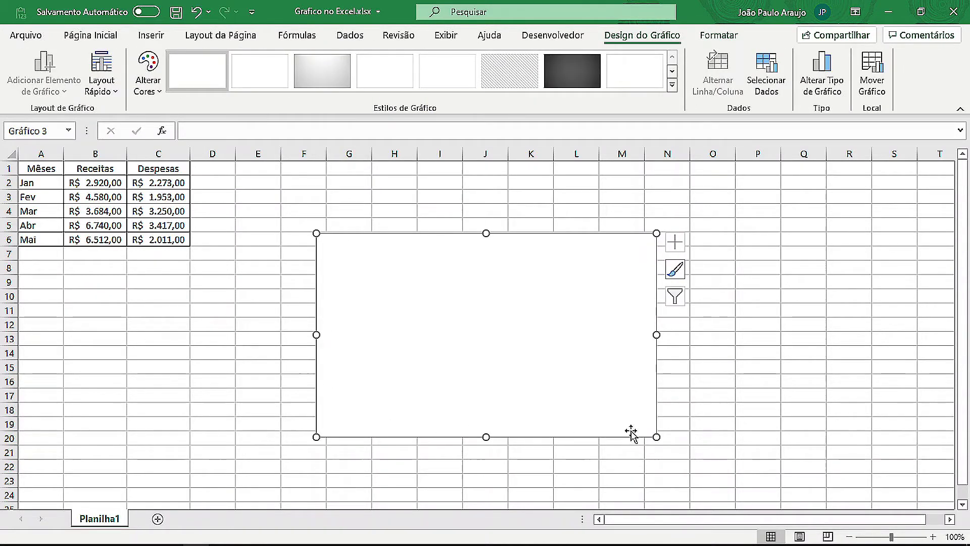
left_click_drag(372, 259, 256, 187)
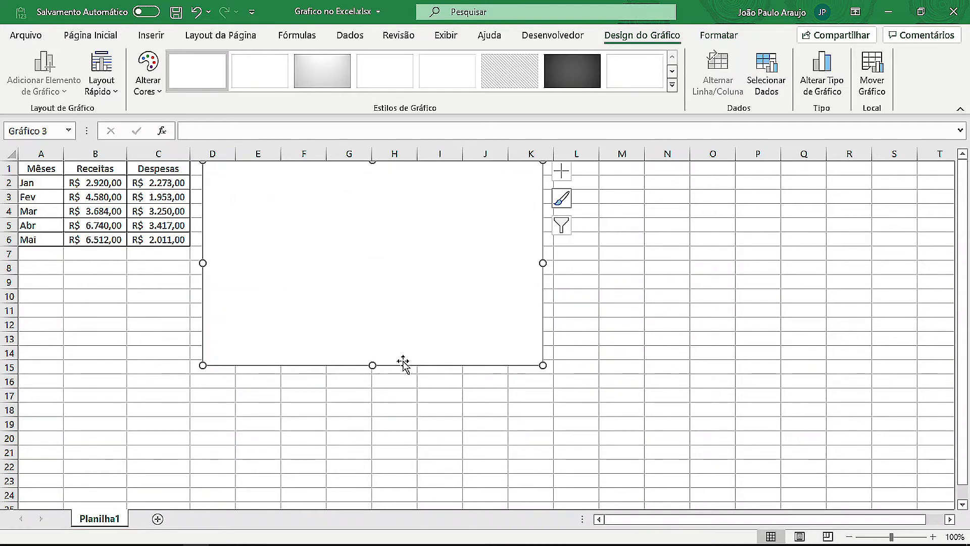
Step: Add a Receitas series to the pie chart using B2:B6 as its values
right_click(326, 203)
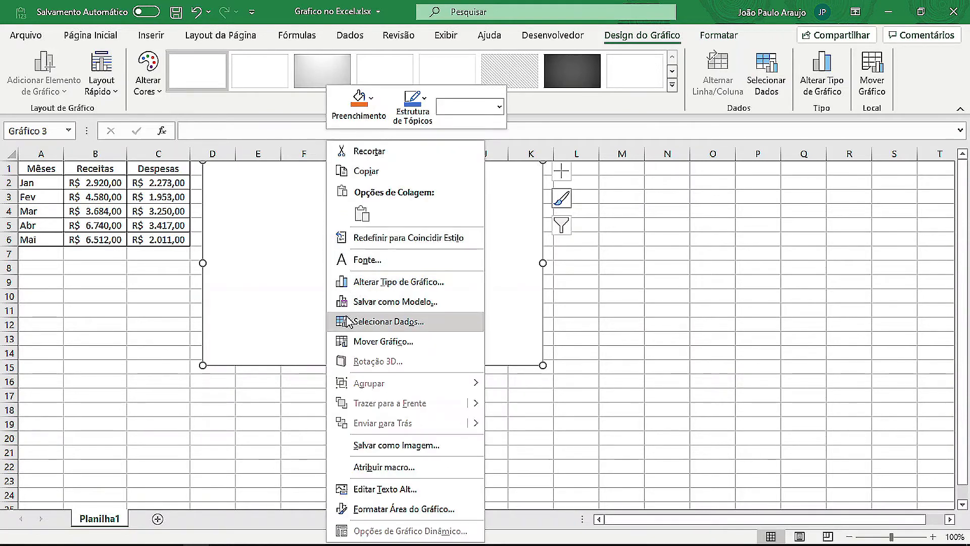
left_click(348, 319)
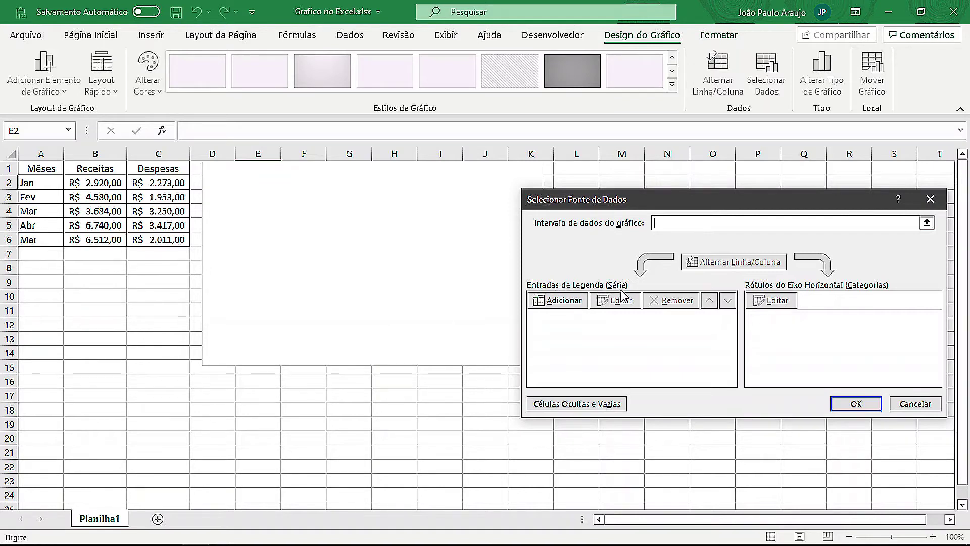
left_click(564, 301)
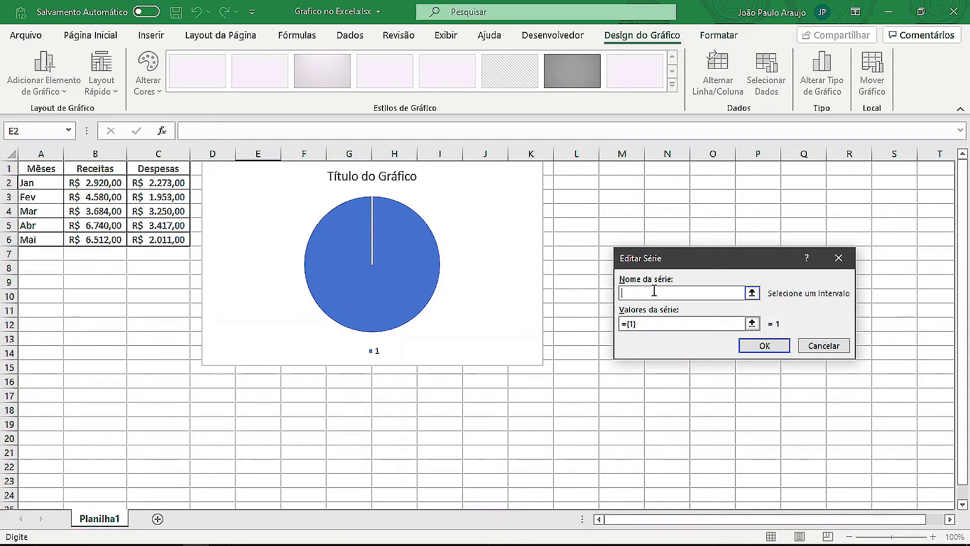
type("Rece")
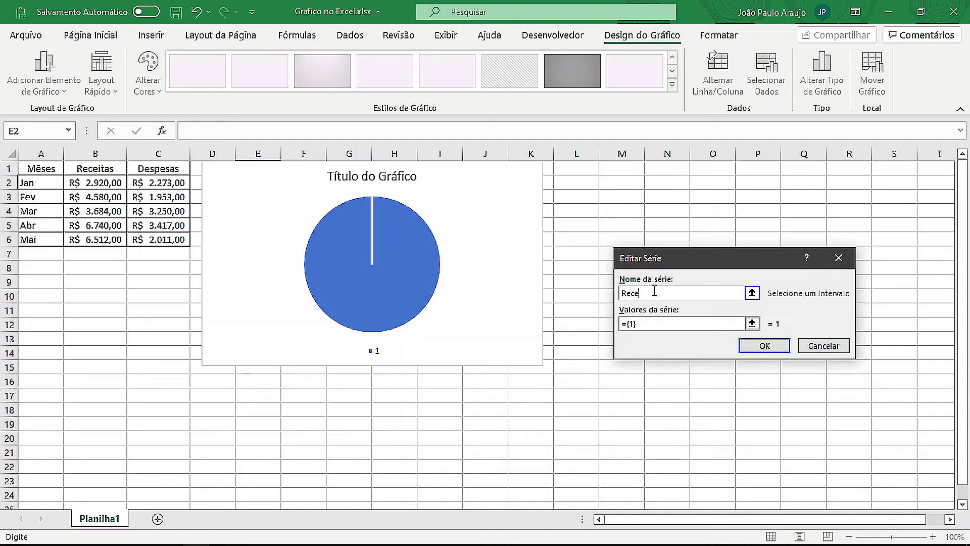
type("itas")
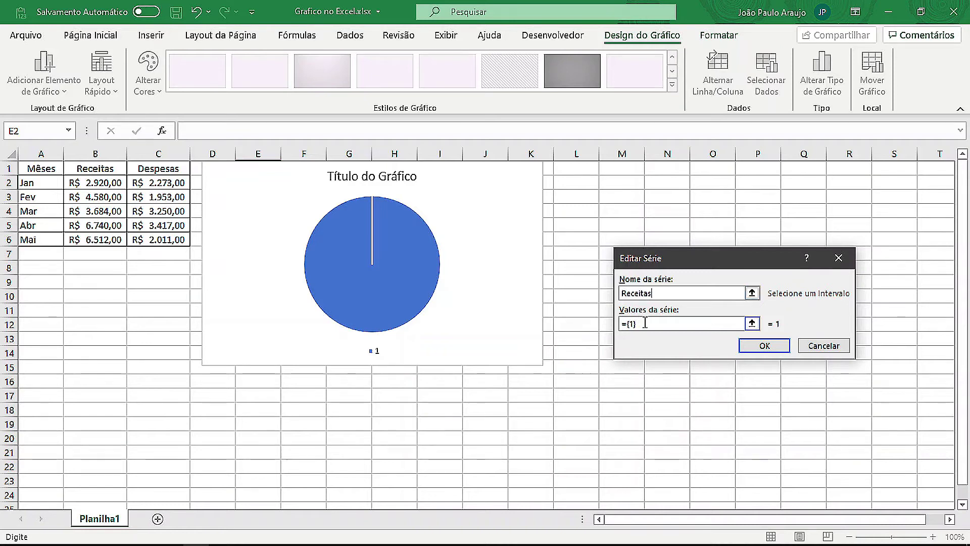
left_click(647, 323)
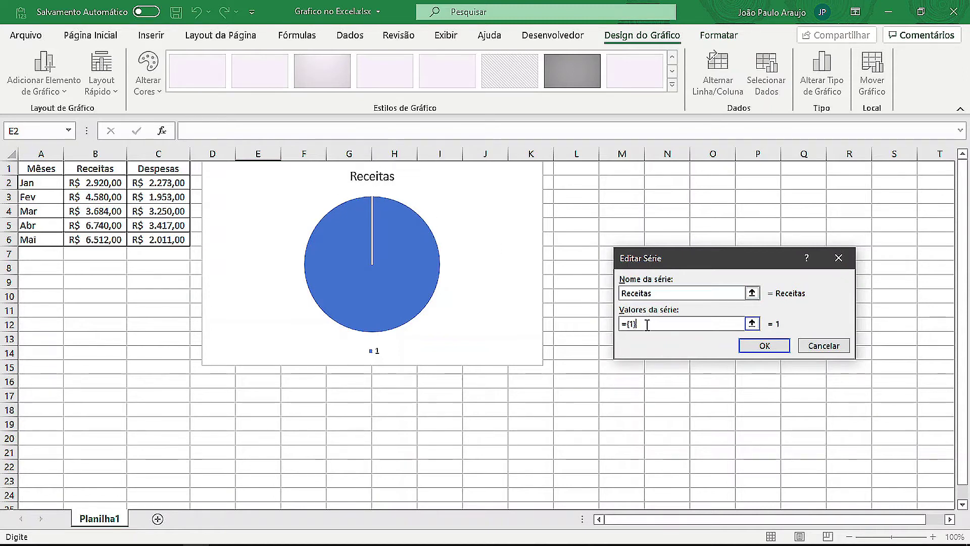
key("BackSpace")
key("BackSpace")
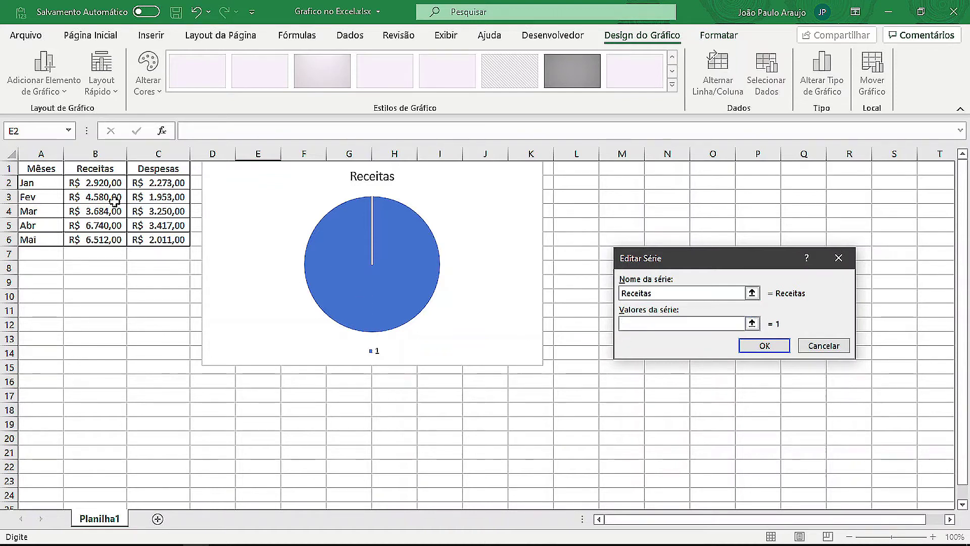
left_click_drag(113, 183, 102, 238)
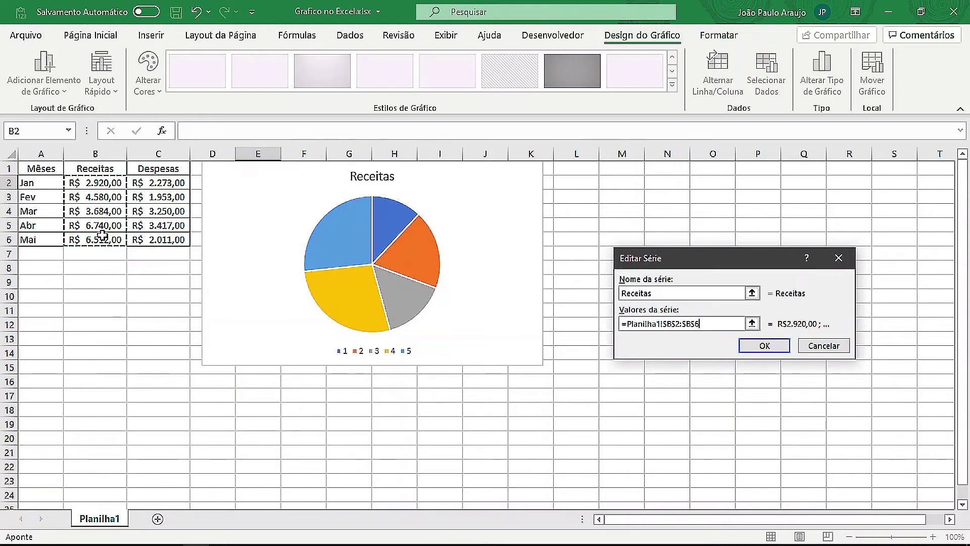
left_click(765, 346)
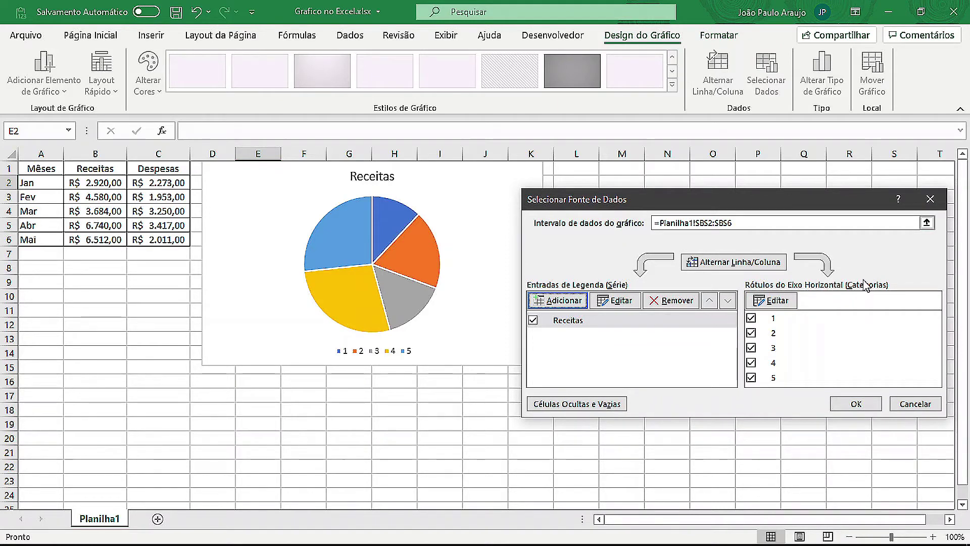
Step: Use the months in A2:A6 as the Receitas slice labels instead of 1–5
left_click(773, 300)
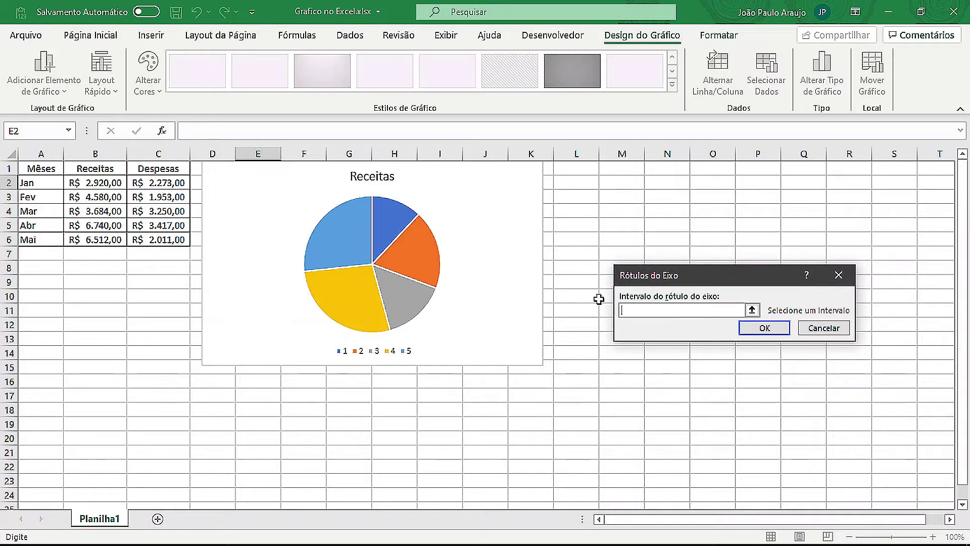
left_click_drag(45, 181, 40, 237)
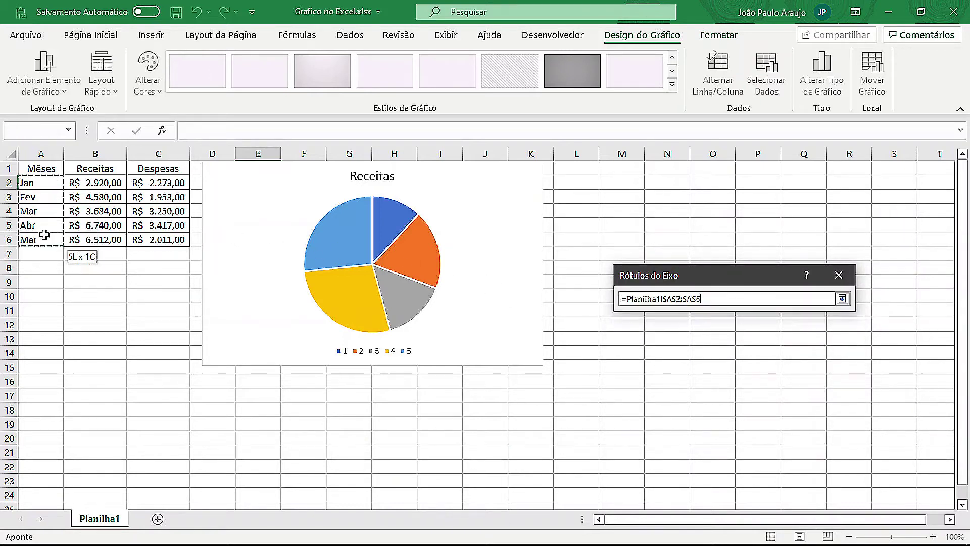
left_click(764, 329)
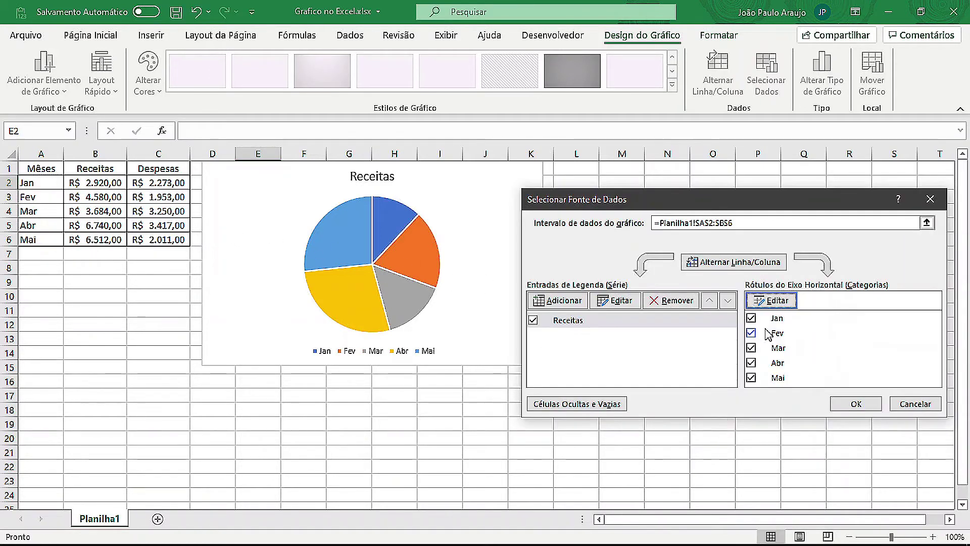
left_click(847, 400)
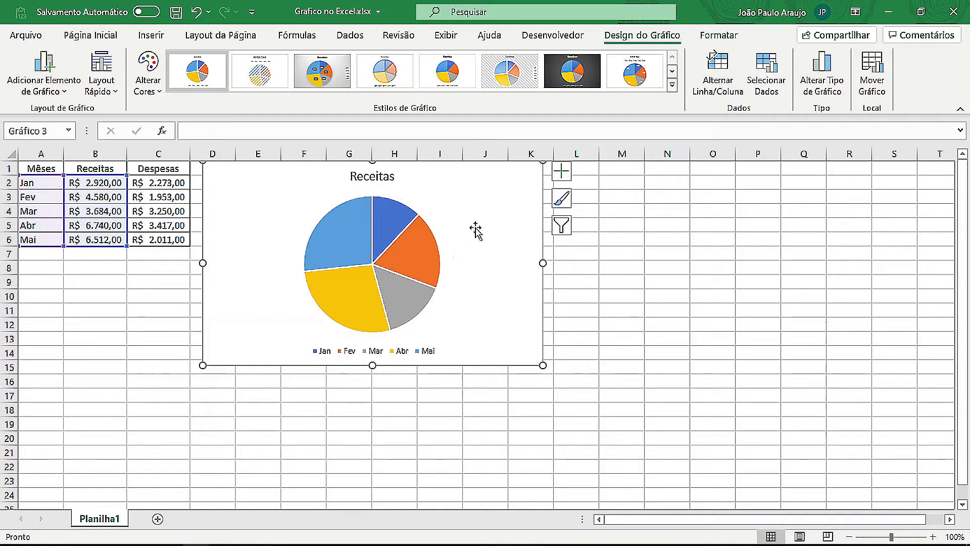
Step: Apply chart style Estilo 11 to show percentage labels on the Receitas slices
left_click(672, 85)
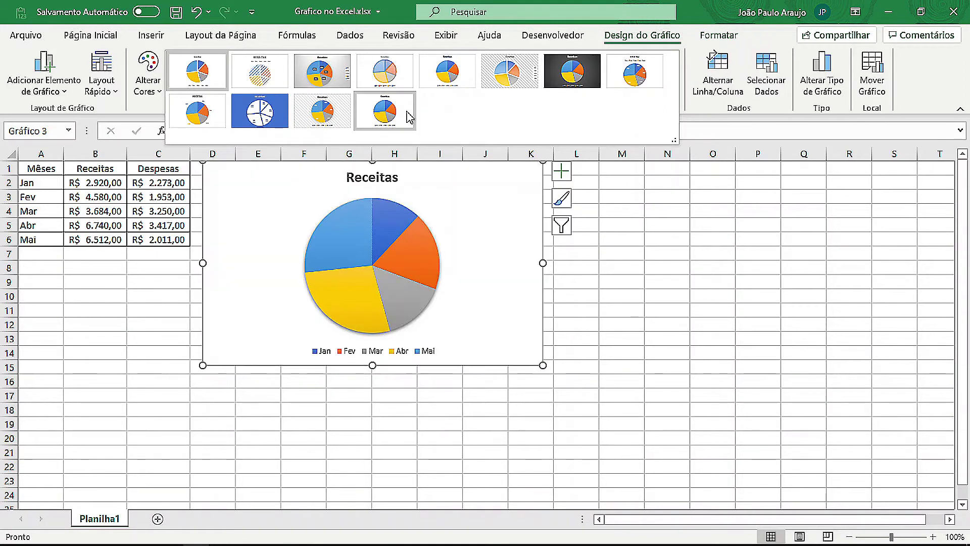
left_click(313, 117)
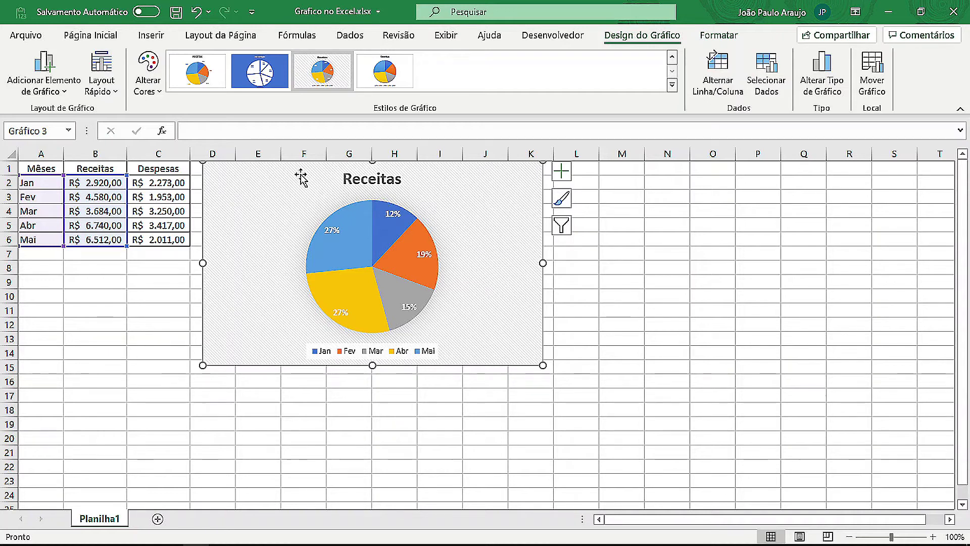
Step: Apply the Paleta Monocromática 8 blue palette and narrow the chart to end at column I
left_click(149, 86)
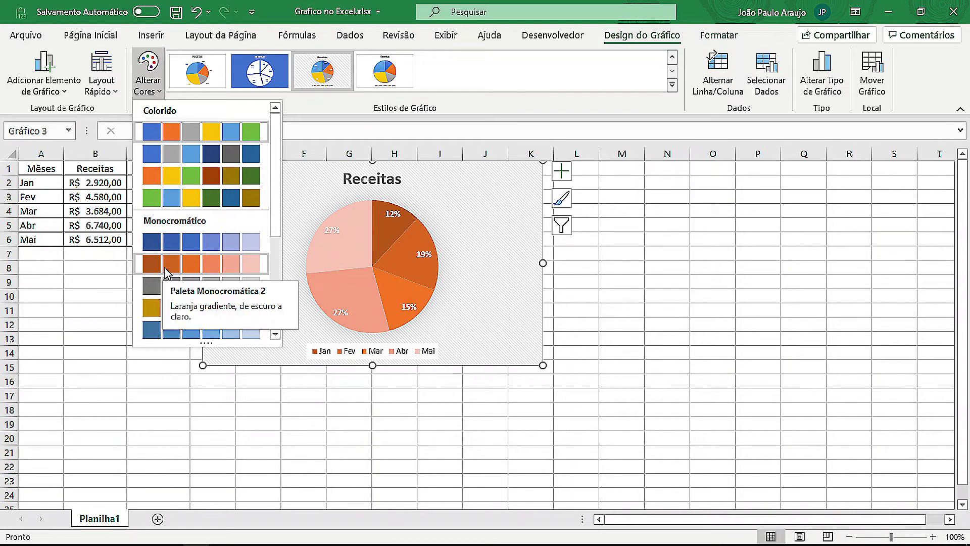
scroll(169, 263, "down", 1)
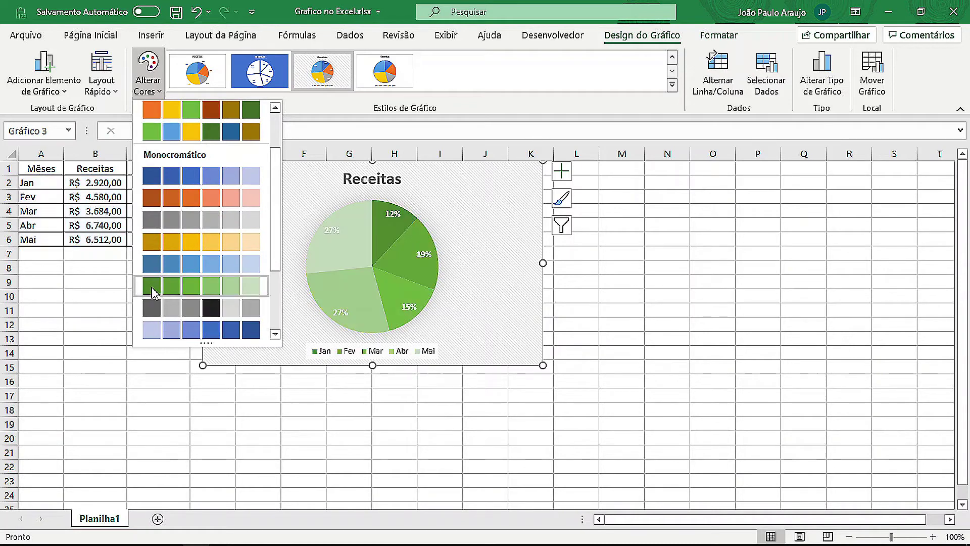
scroll(155, 293, "down", 1)
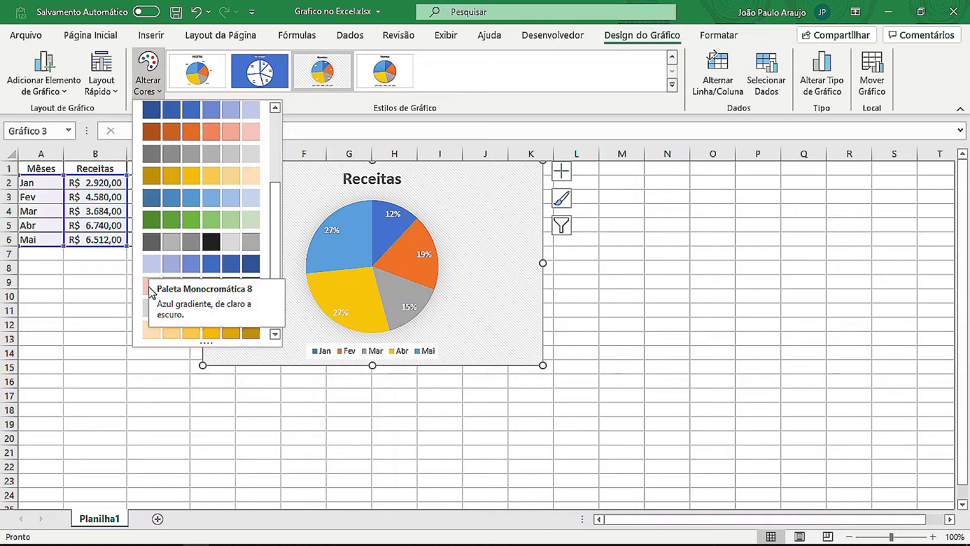
scroll(171, 253, "up", 1)
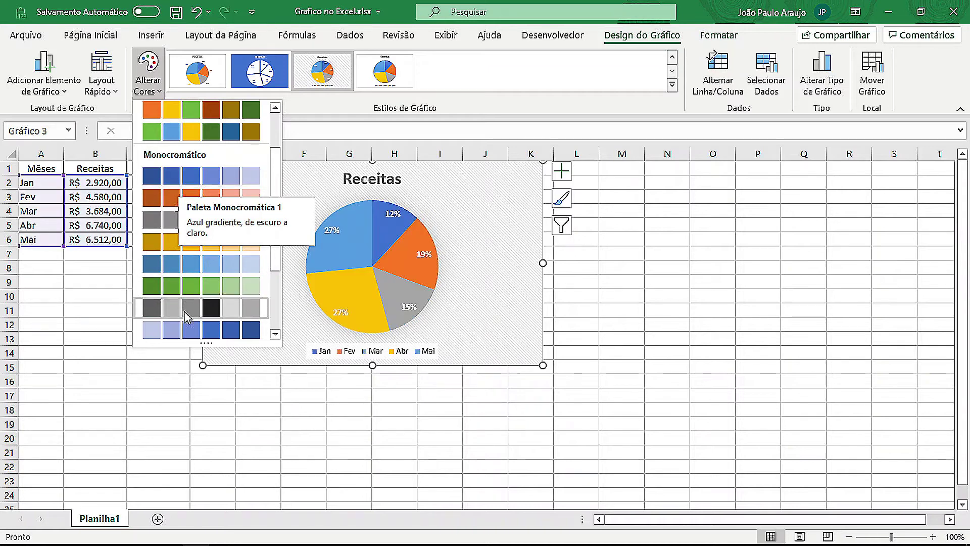
scroll(186, 335, "down", 5)
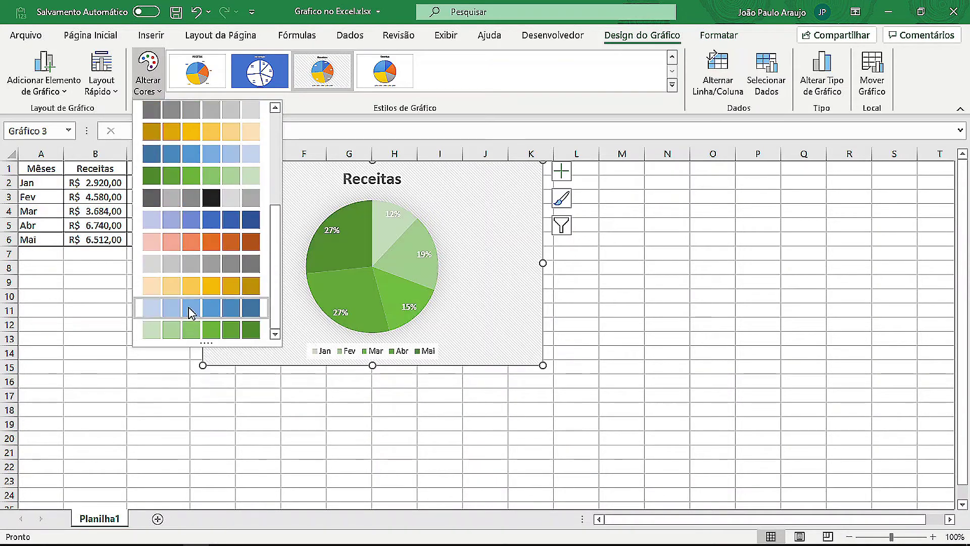
left_click(212, 221)
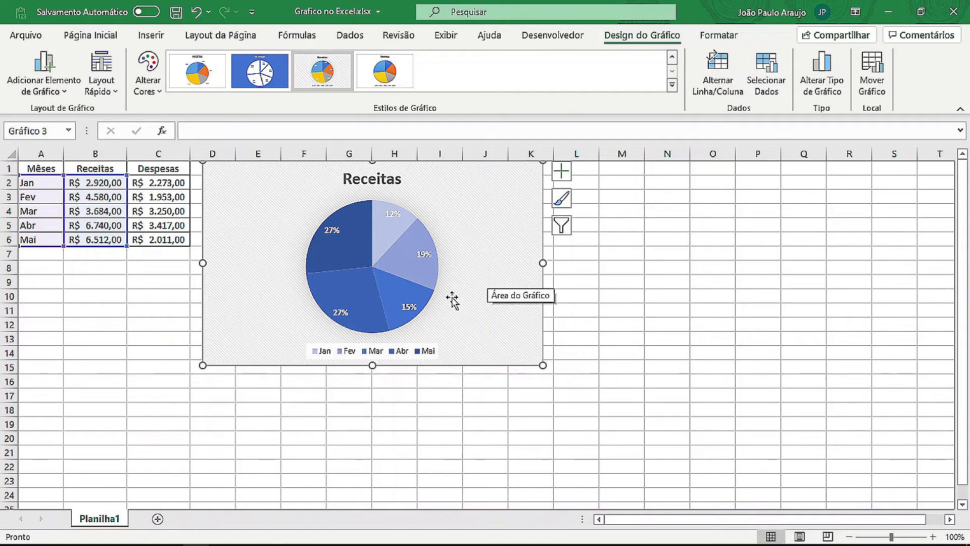
left_click_drag(542, 263, 449, 263)
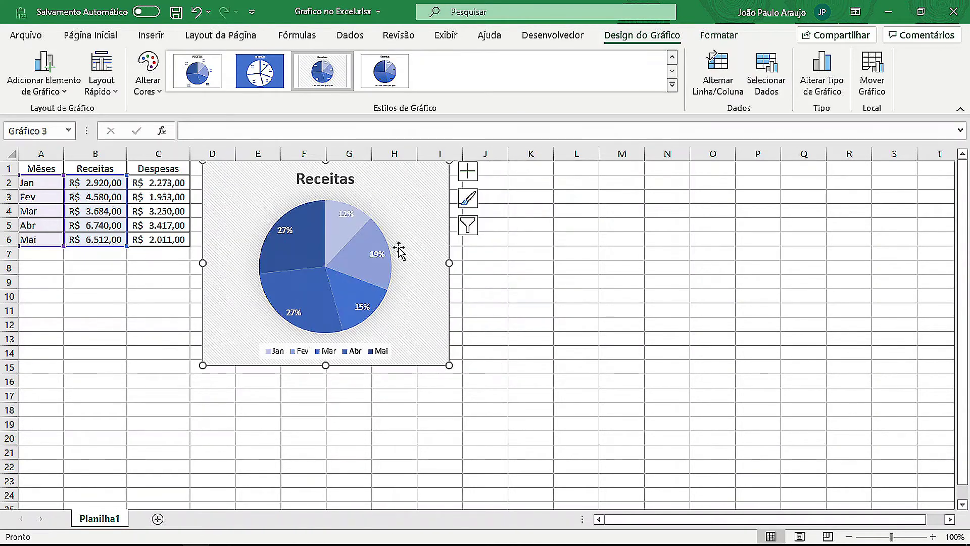
Step: Bring up the Layout Rápido gallery of ready-made chart layouts
left_click(107, 100)
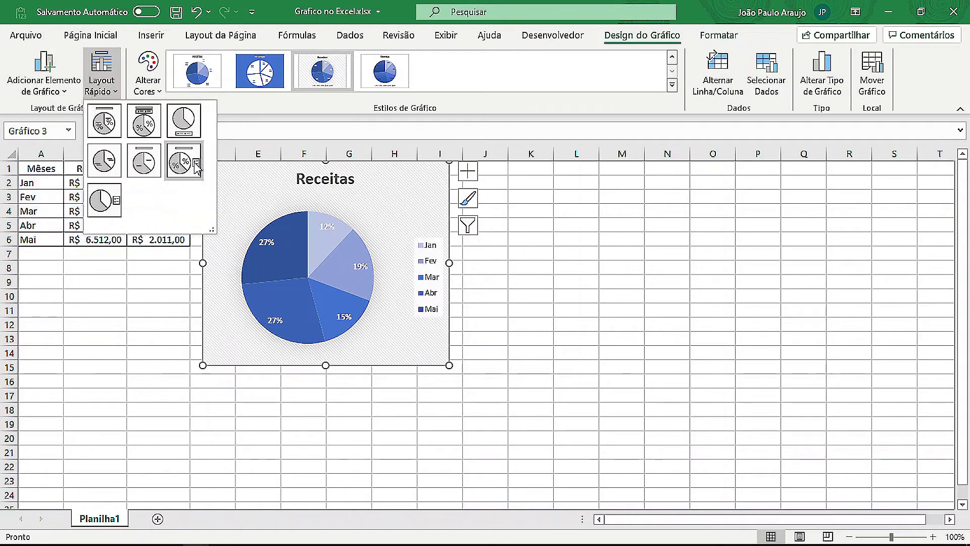
Step: Apply the quick layout with the Jan–Mai legend on the right of the pie
left_click(184, 161)
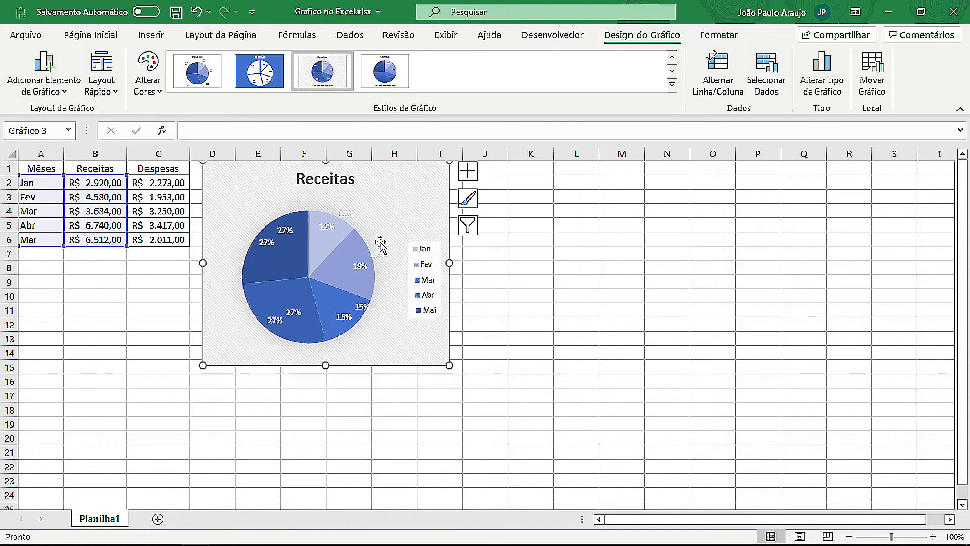
left_click(539, 237)
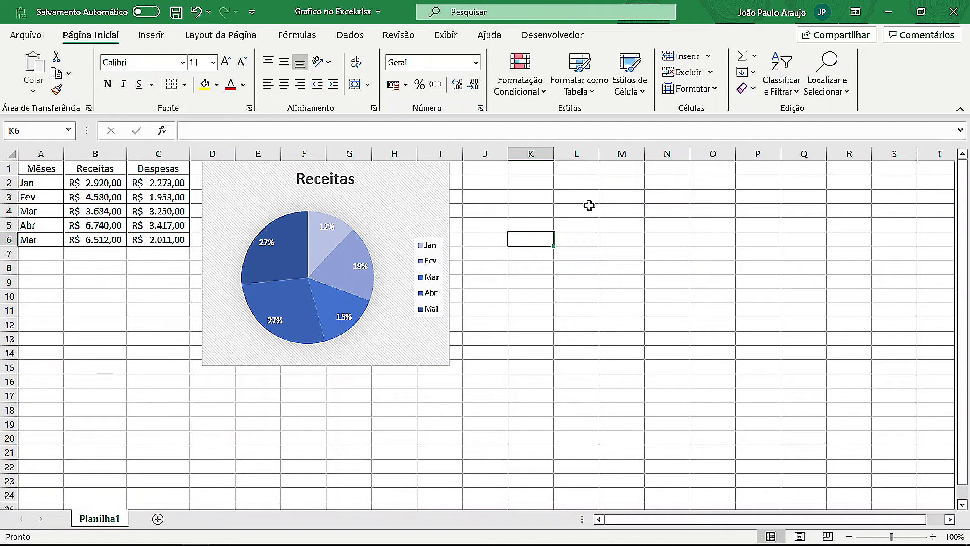
left_click(413, 186)
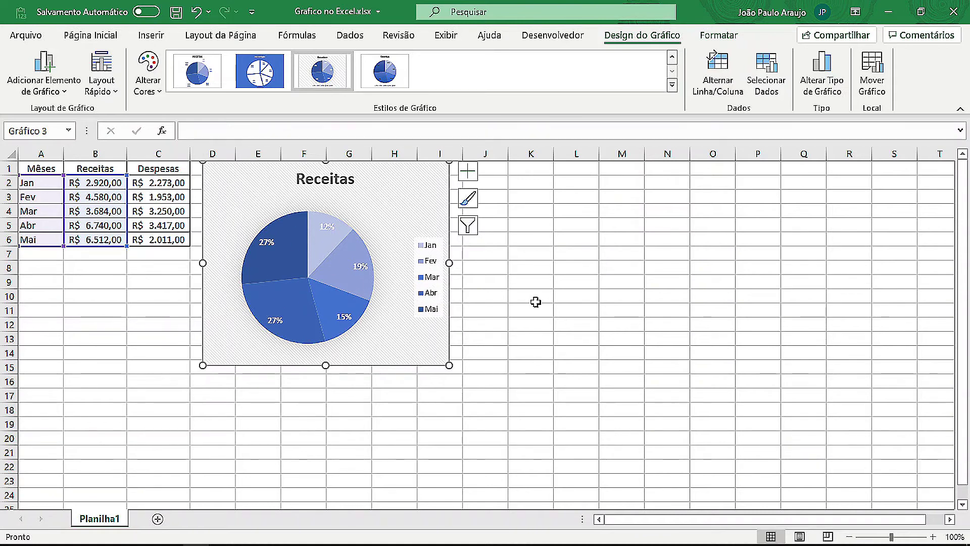
Step: Paste a copy of the Receitas chart beside it, aligned with the first chart
left_click(509, 196)
key("ctrl+v")
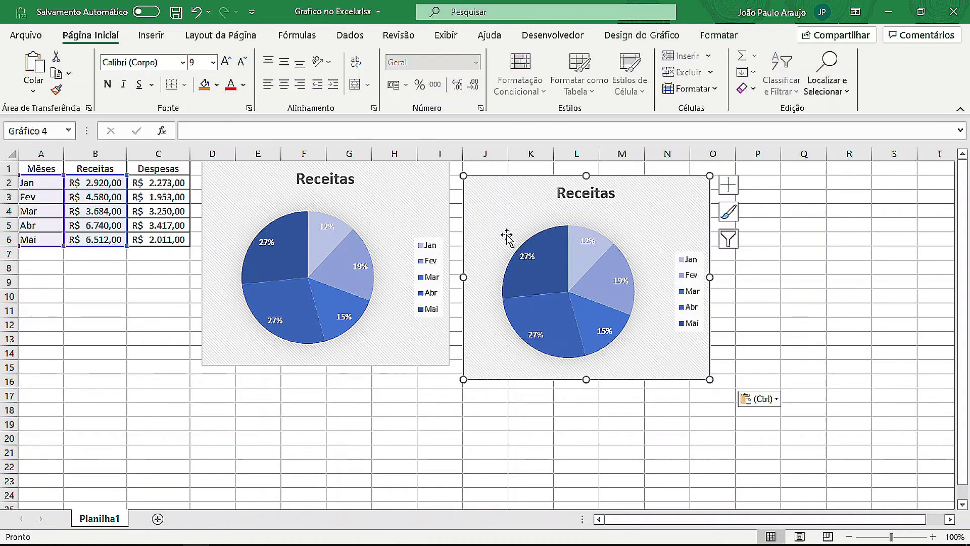
left_click_drag(507, 198, 506, 185)
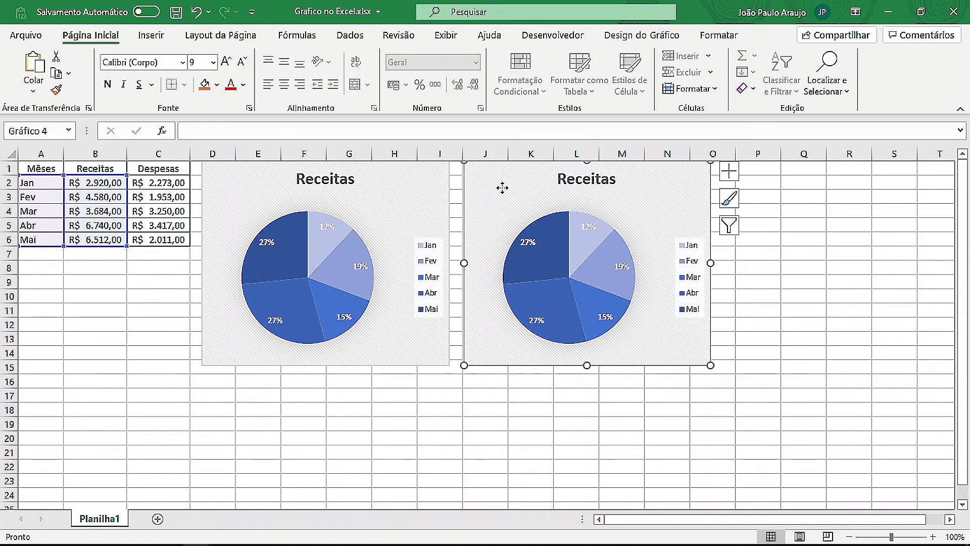
Step: Rename the copied chart's series to Despesas and set its values to C2:C6
right_click(502, 187)
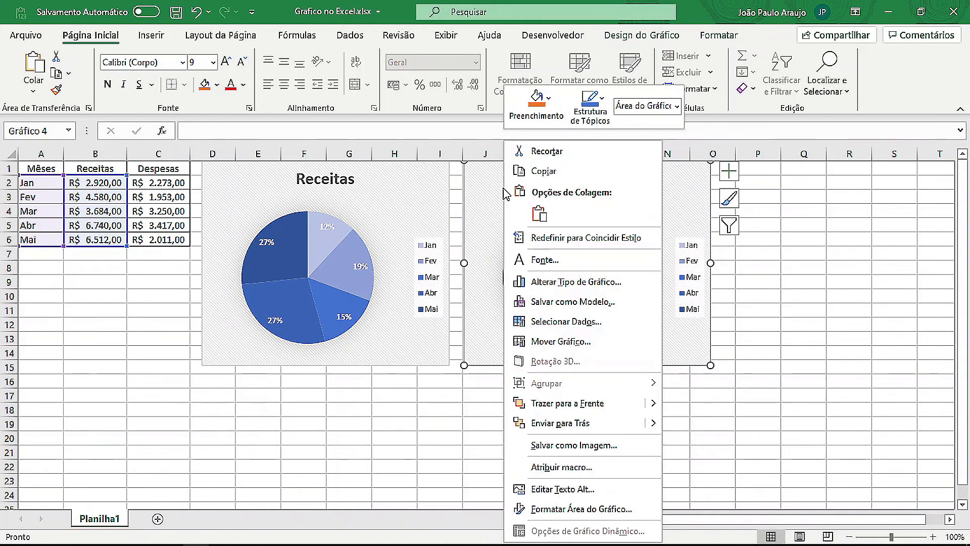
left_click(536, 322)
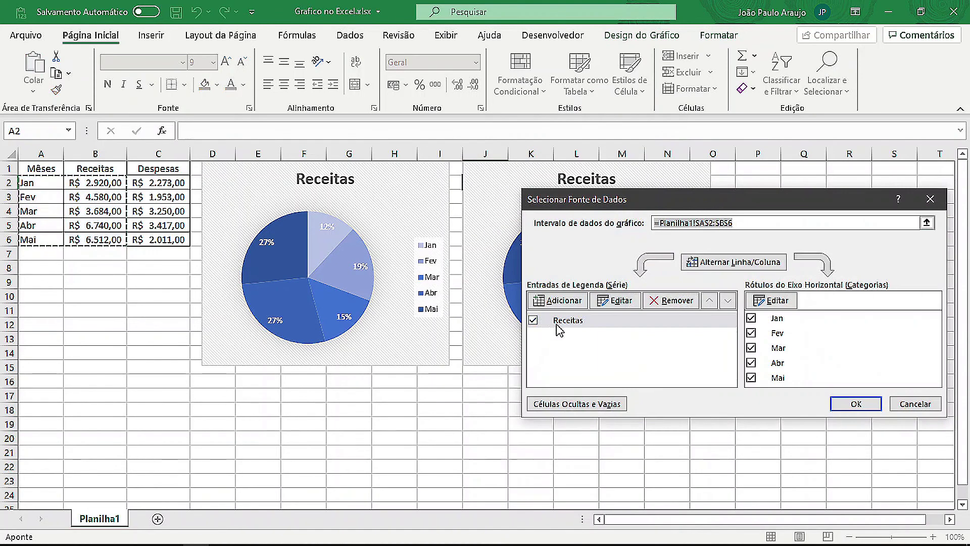
left_click(577, 322)
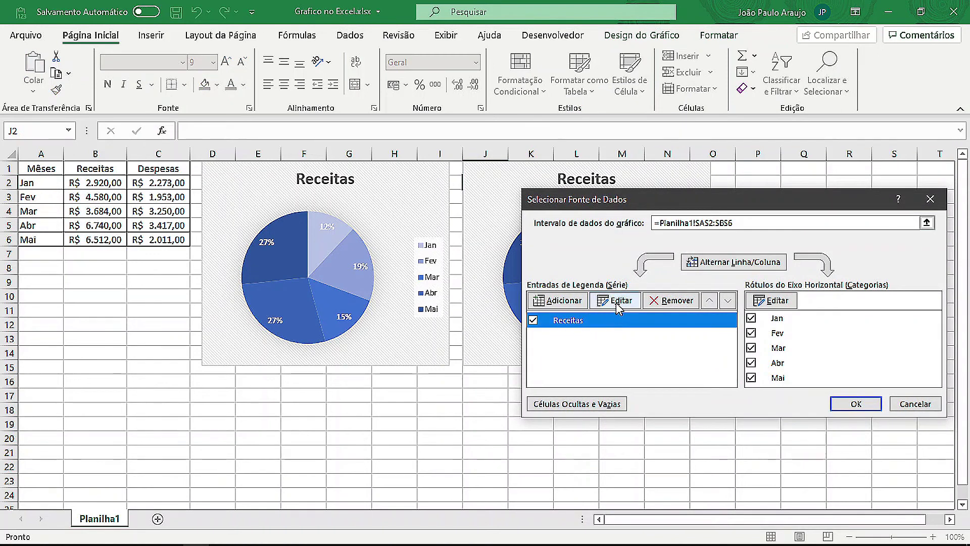
left_click(616, 301)
left_click_drag(677, 293, 646, 293)
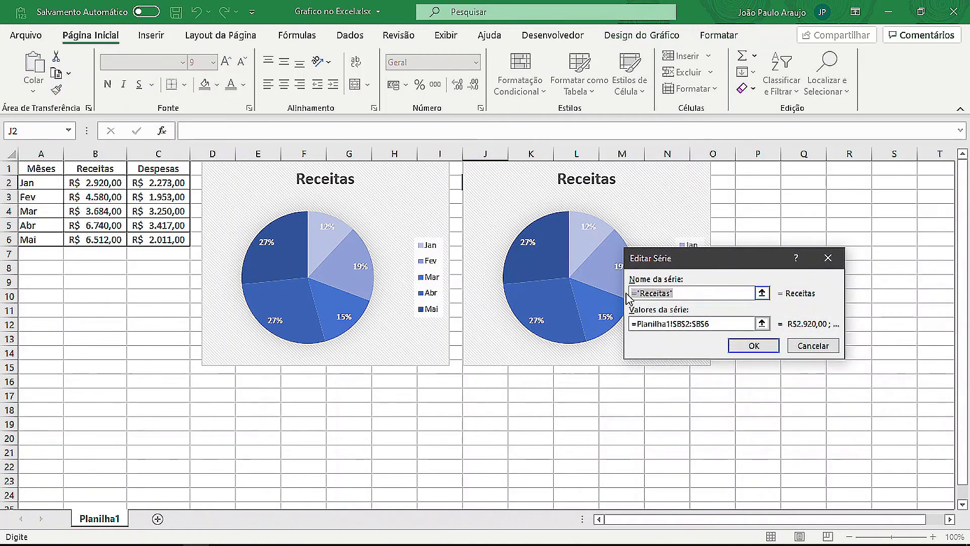
type("De")
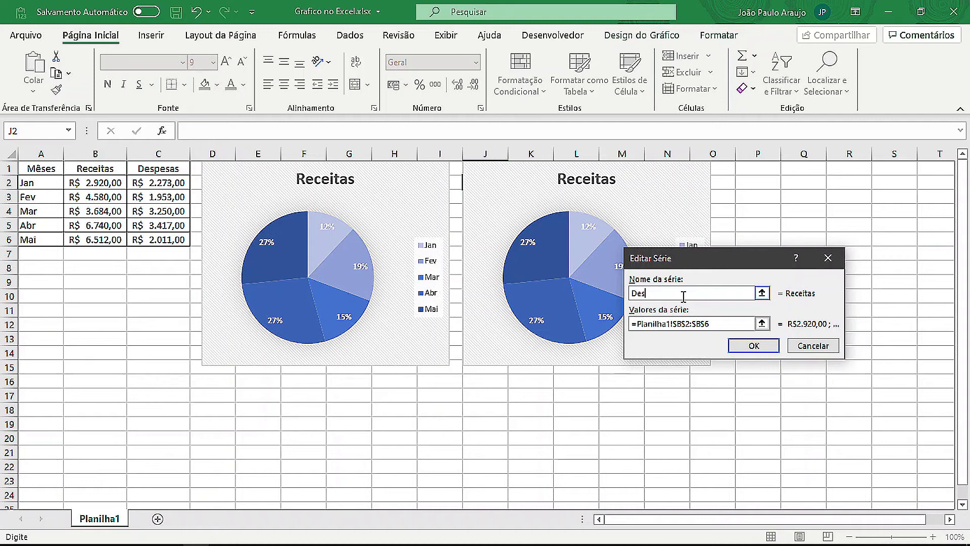
type("sas")
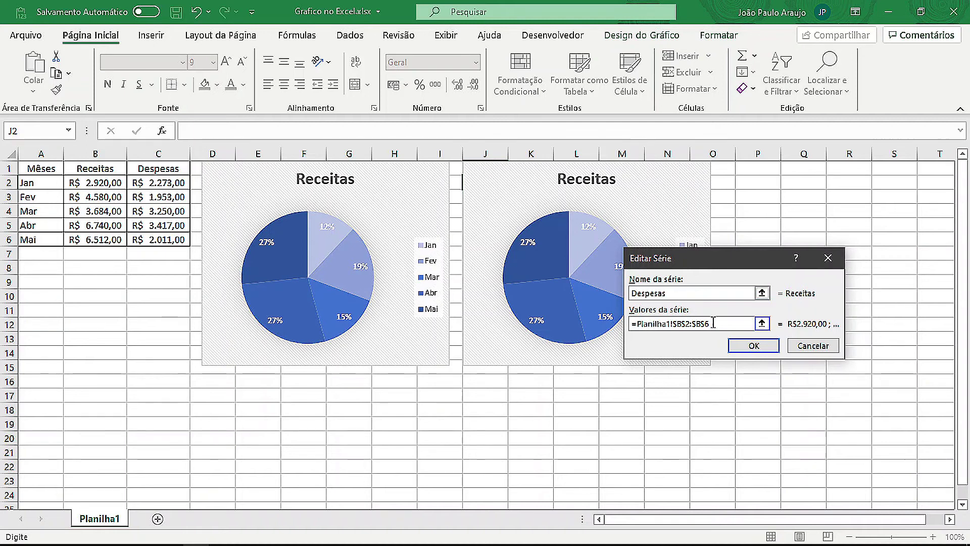
left_click(713, 324)
left_click_drag(714, 324, 631, 323)
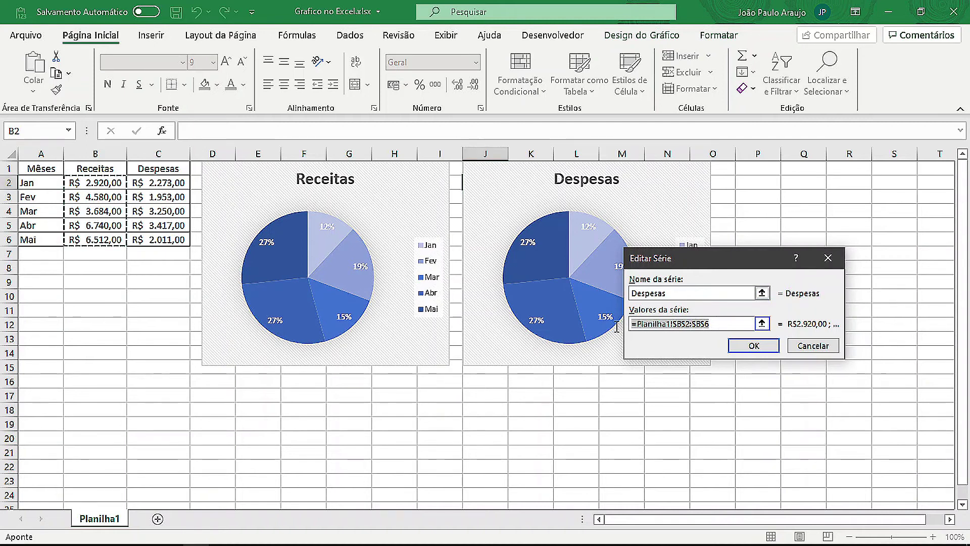
key("Delete")
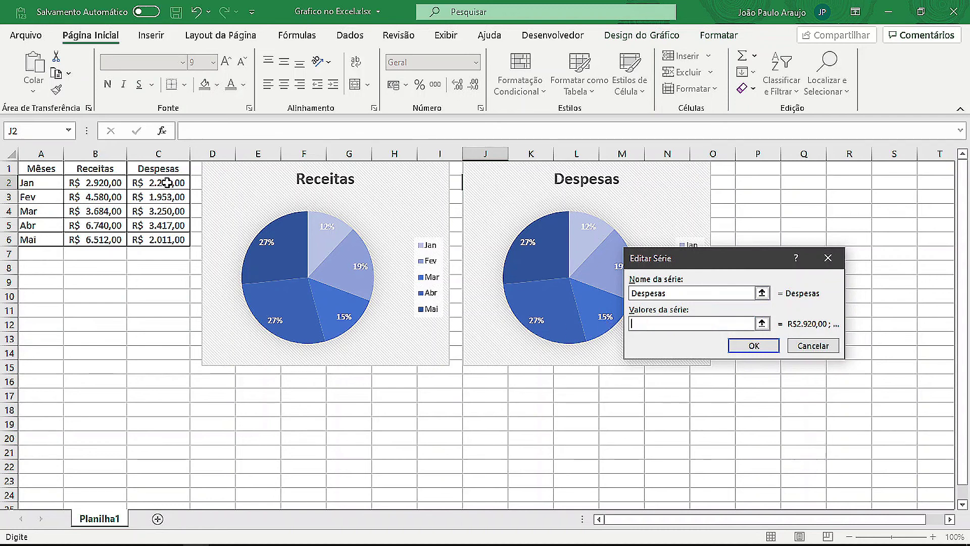
left_click_drag(168, 183, 167, 240)
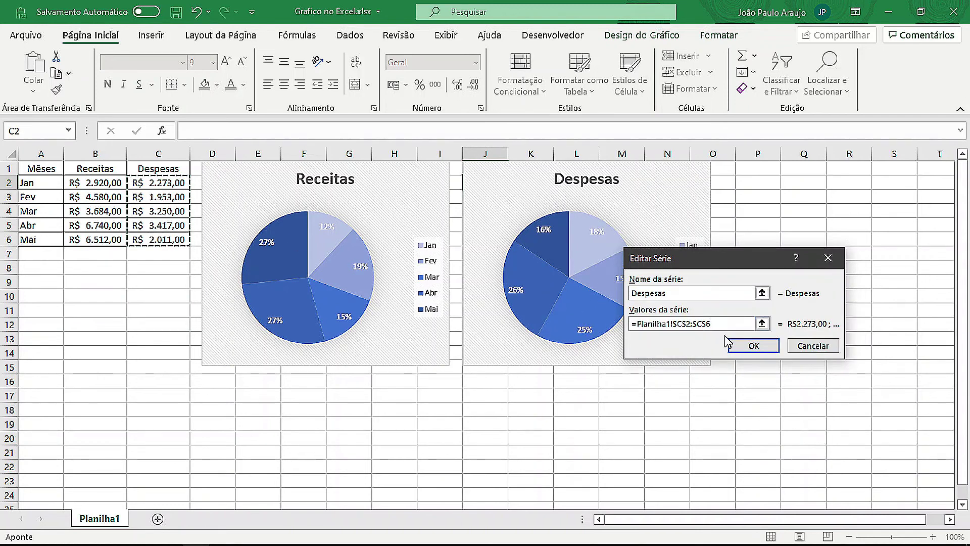
left_click(732, 345)
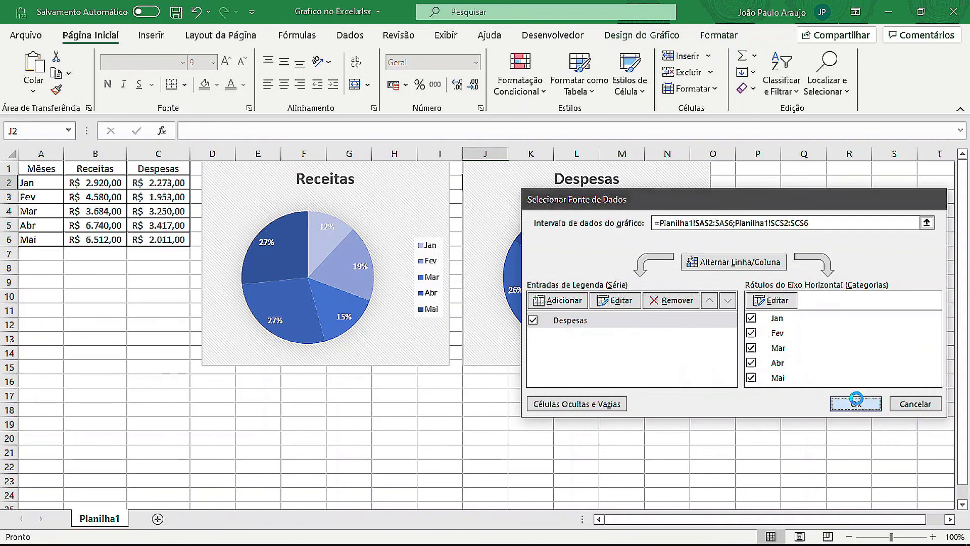
left_click(857, 402)
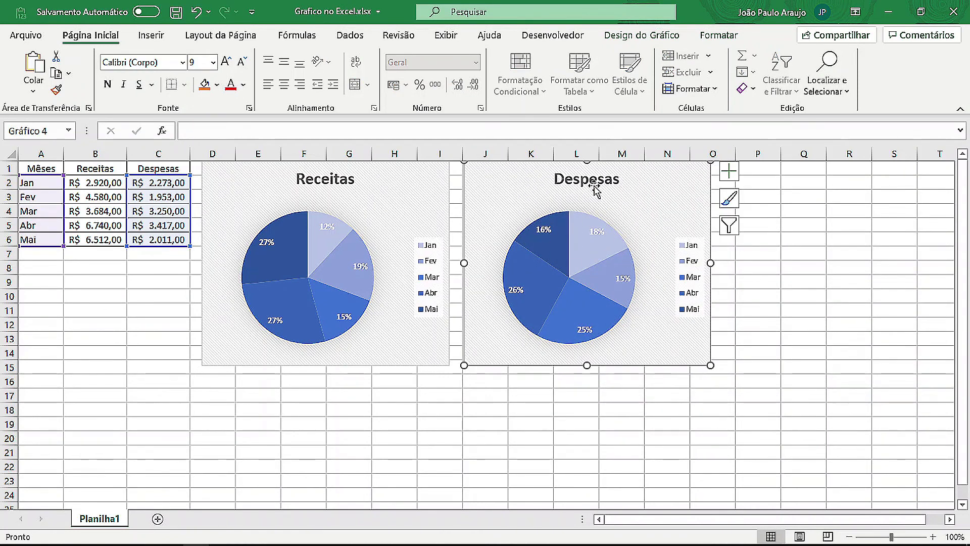
Step: Apply the orange light-to-dark monochromatic palette to the Despesas chart
left_click(641, 35)
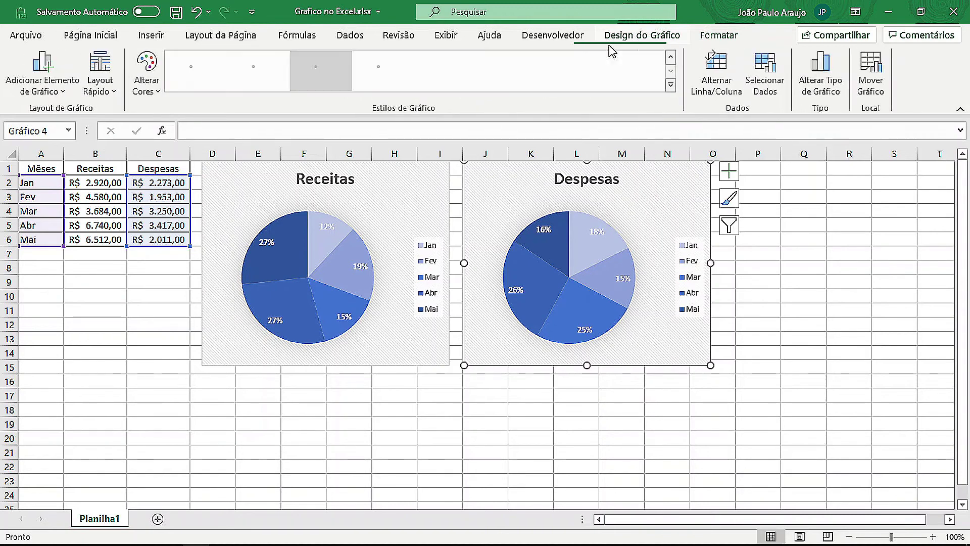
left_click(157, 90)
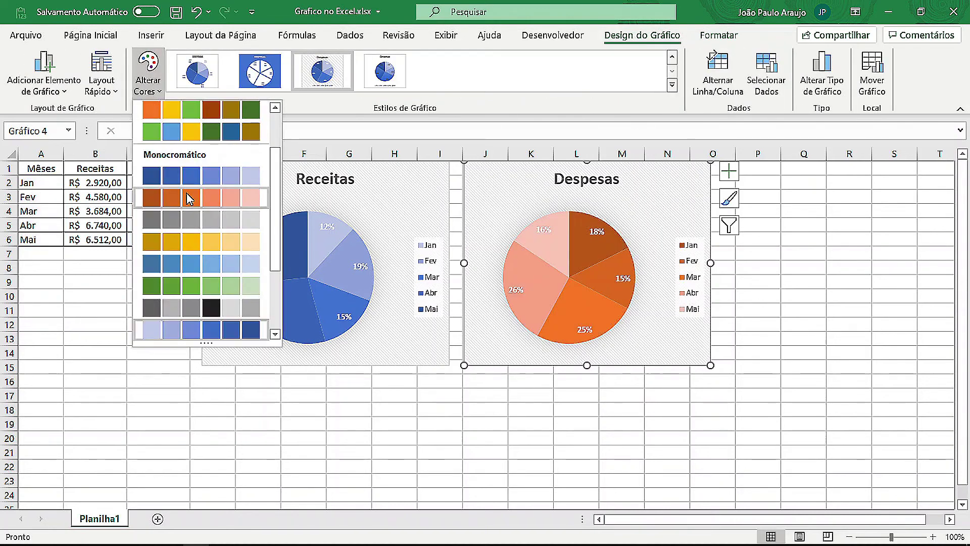
scroll(179, 243, "down", 2)
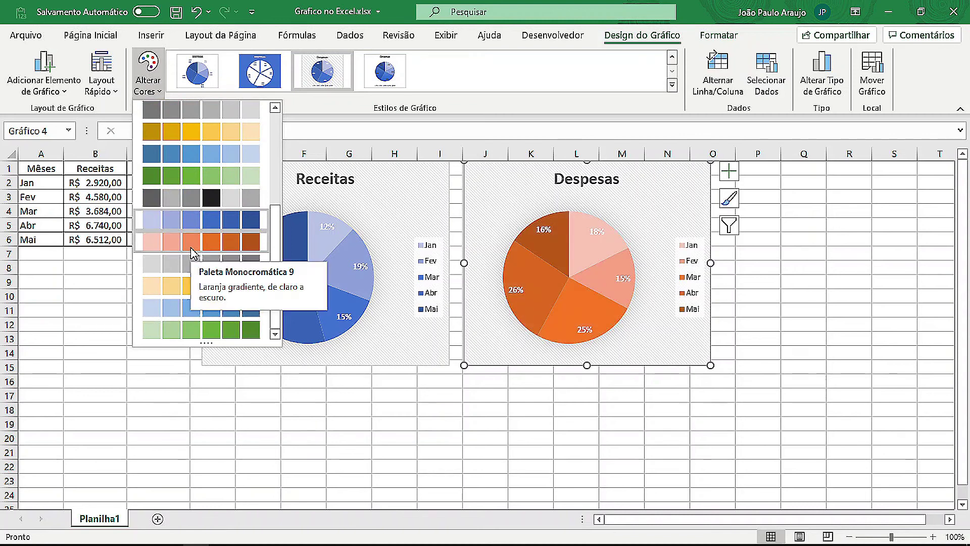
left_click(192, 248)
left_click(125, 315)
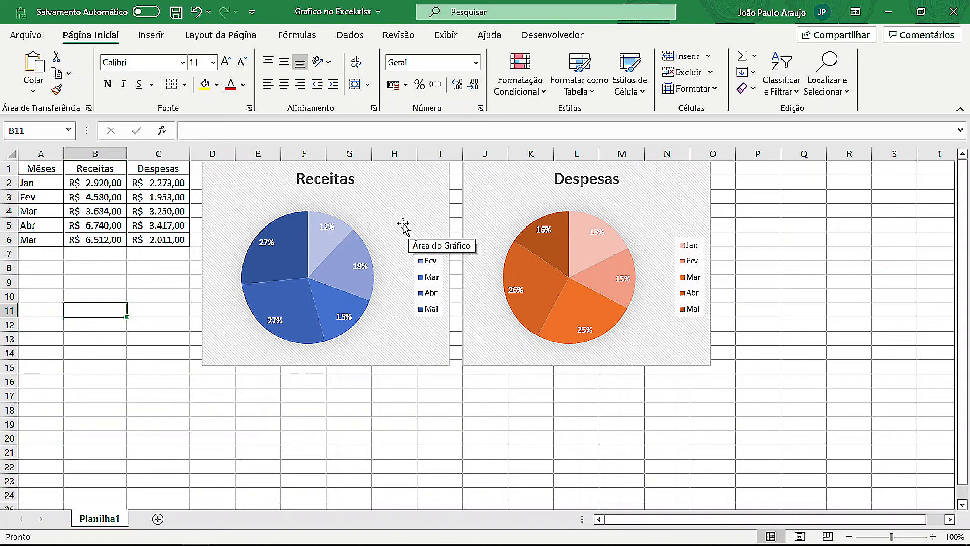
Step: Colour the Receitas chart title dark blue, keeping it at size 18
left_click(405, 208)
left_click(334, 183)
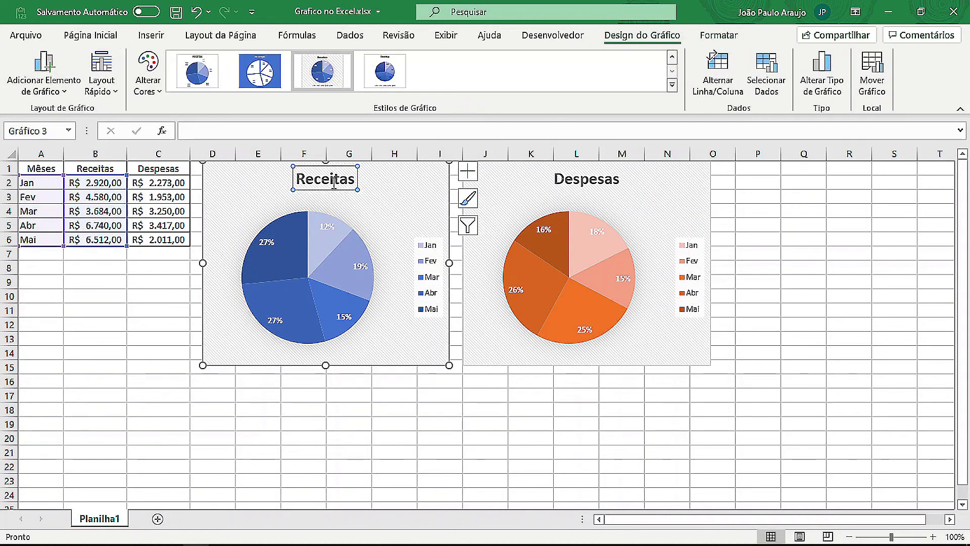
left_click(157, 312)
left_click(302, 183)
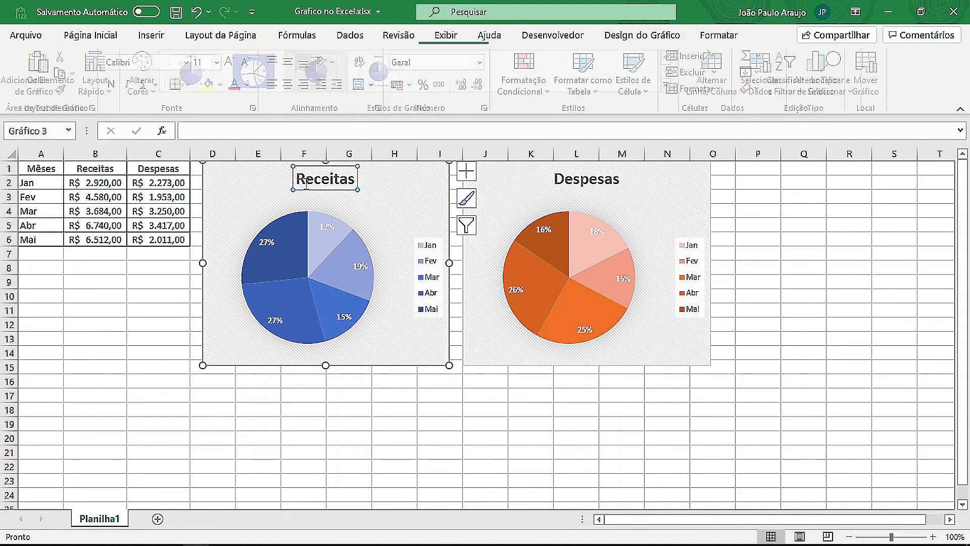
left_click(100, 39)
left_click(120, 86)
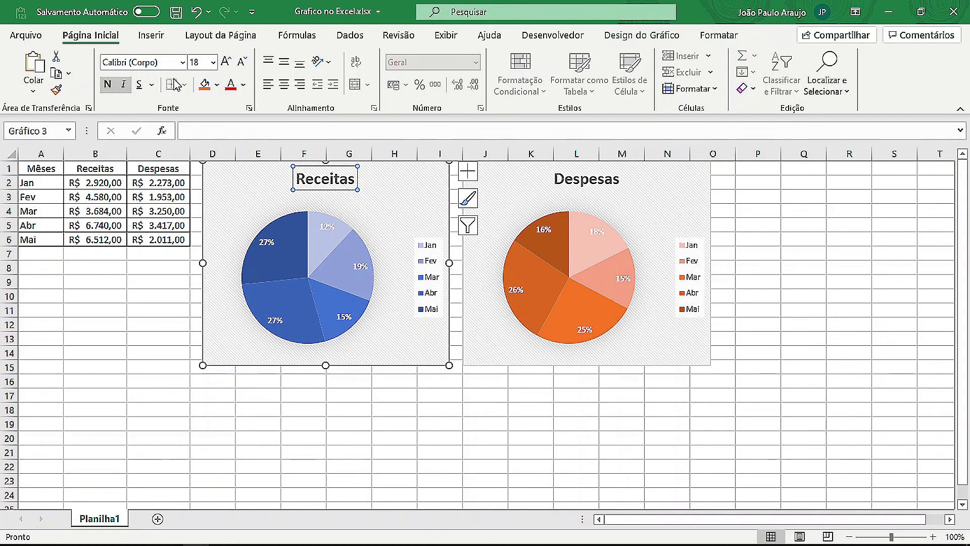
left_click(243, 85)
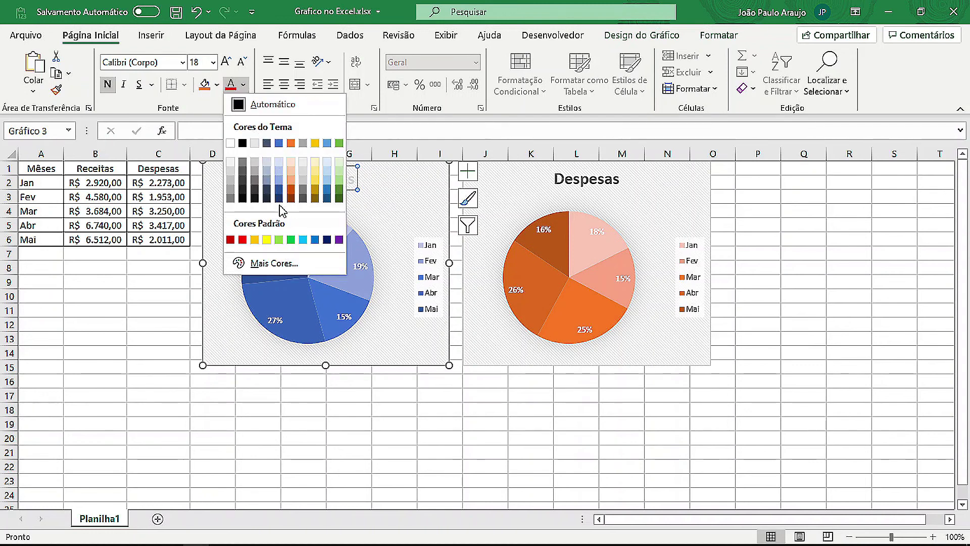
left_click(327, 199)
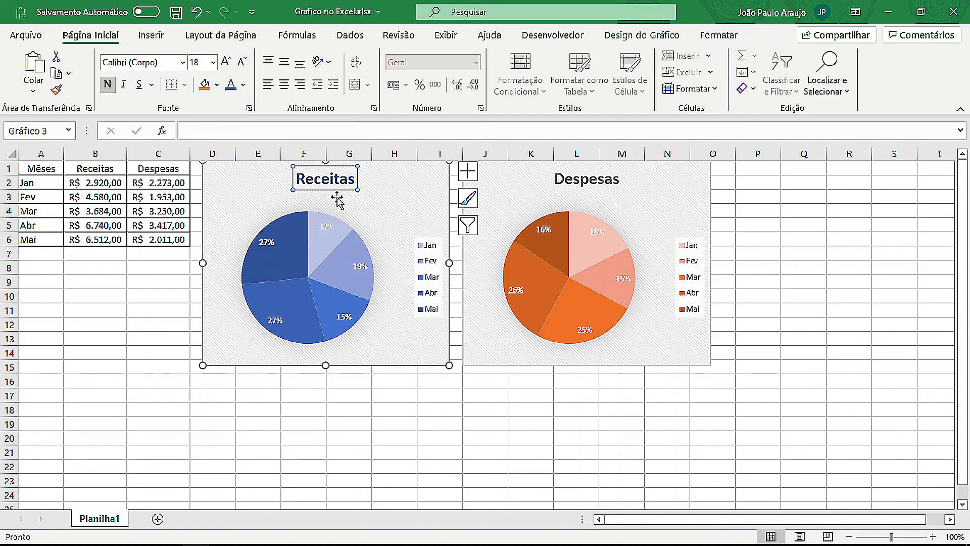
left_click(226, 62)
left_click(241, 63)
left_click(242, 62)
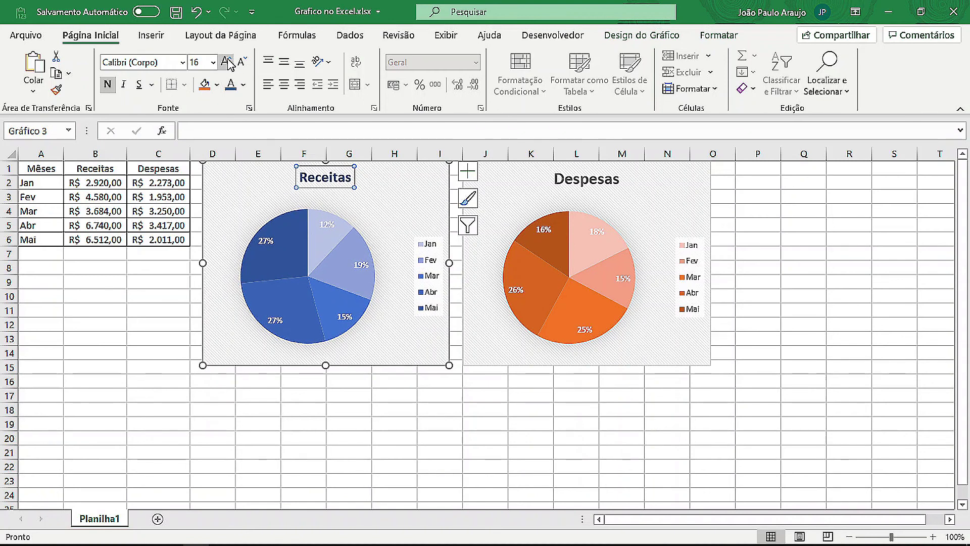
left_click(227, 62)
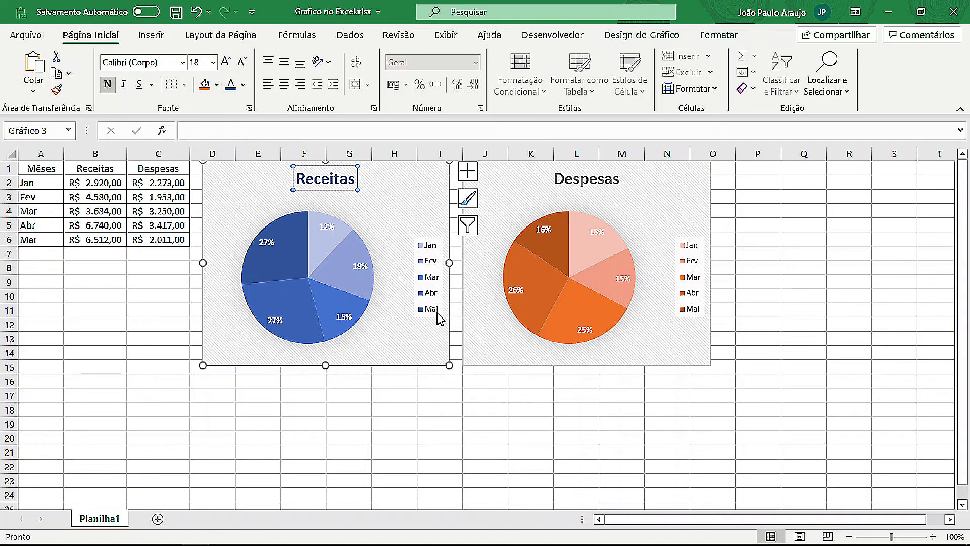
left_click(436, 284)
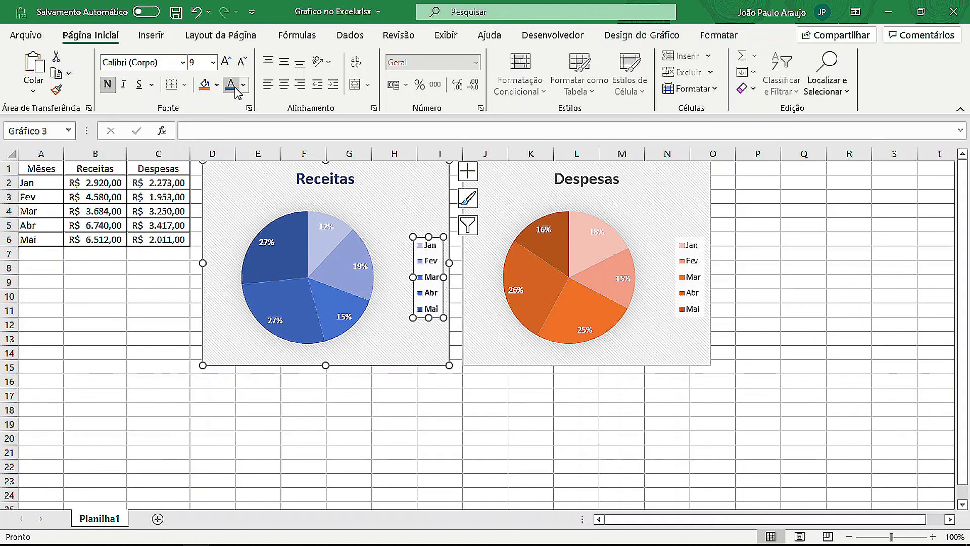
Step: Colour the Despesas chart title and legend text orange
left_click(584, 177)
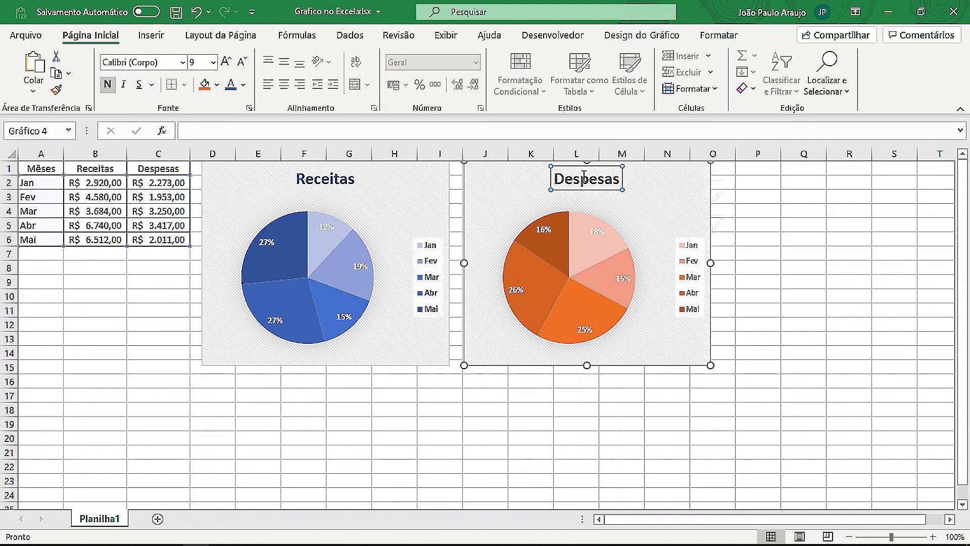
left_click(243, 85)
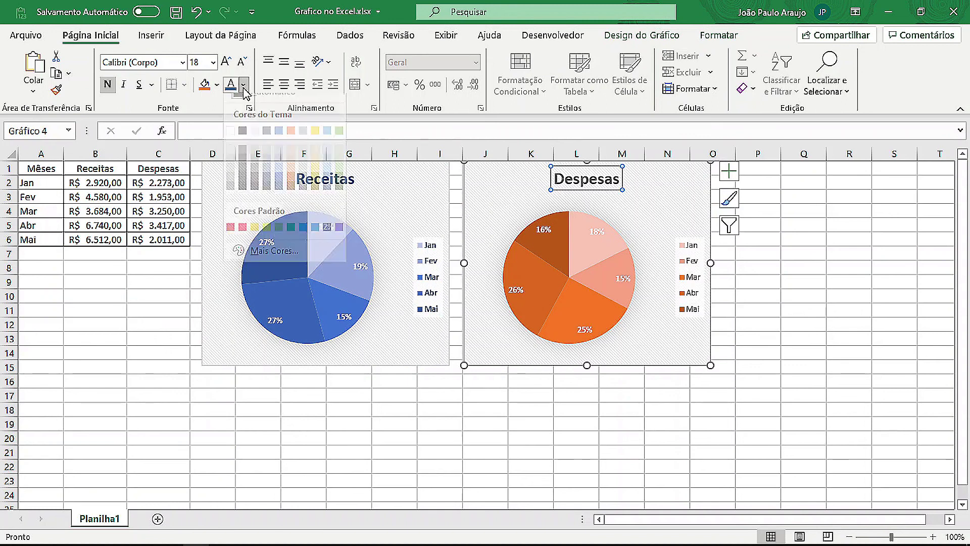
left_click(291, 144)
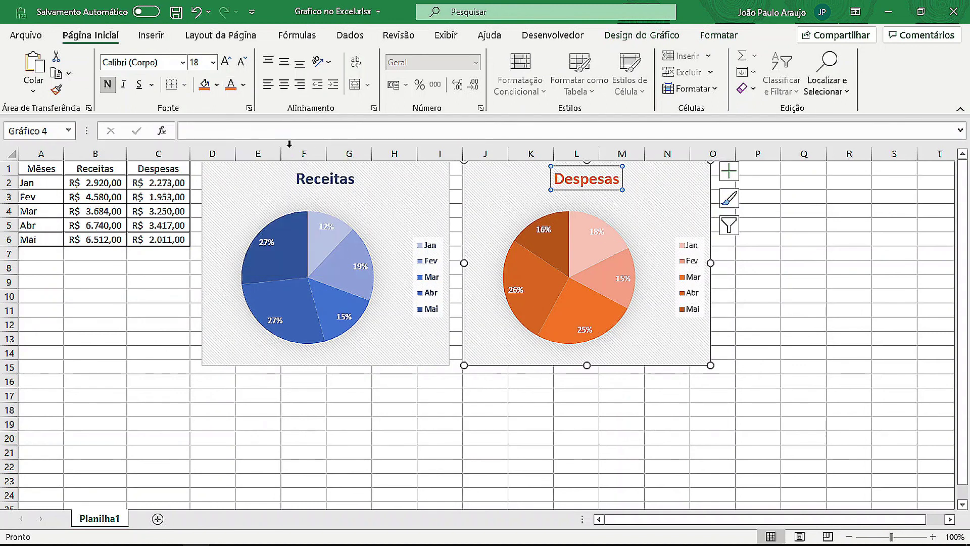
left_click(686, 253)
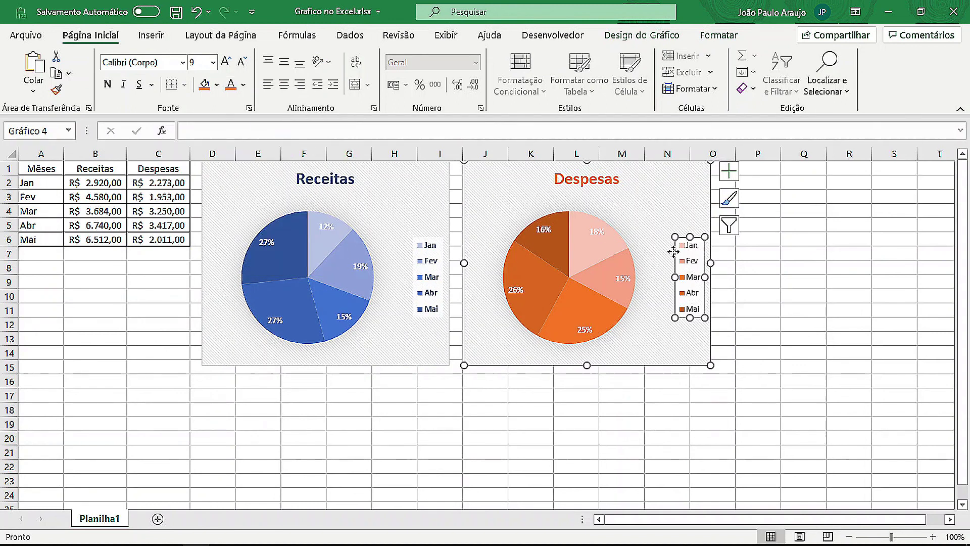
left_click(231, 90)
left_click(95, 296)
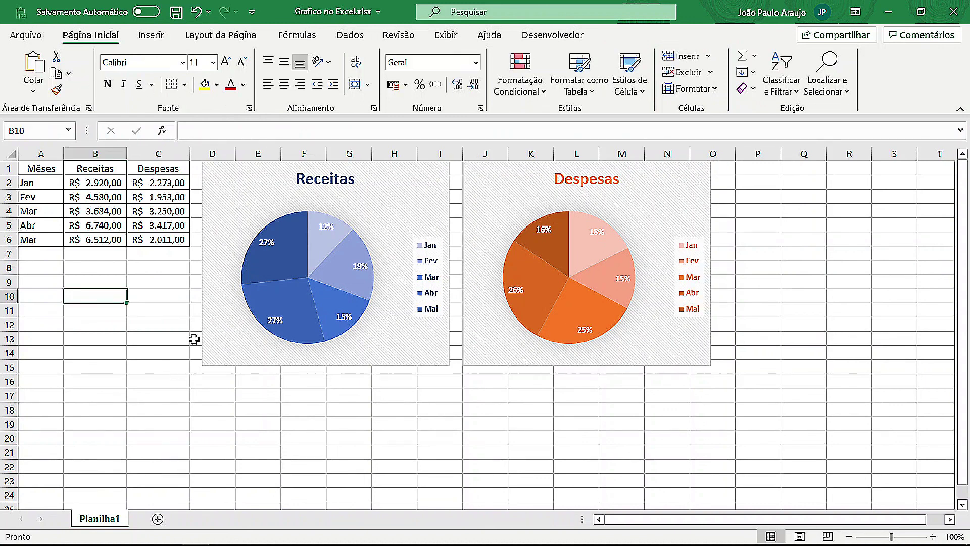